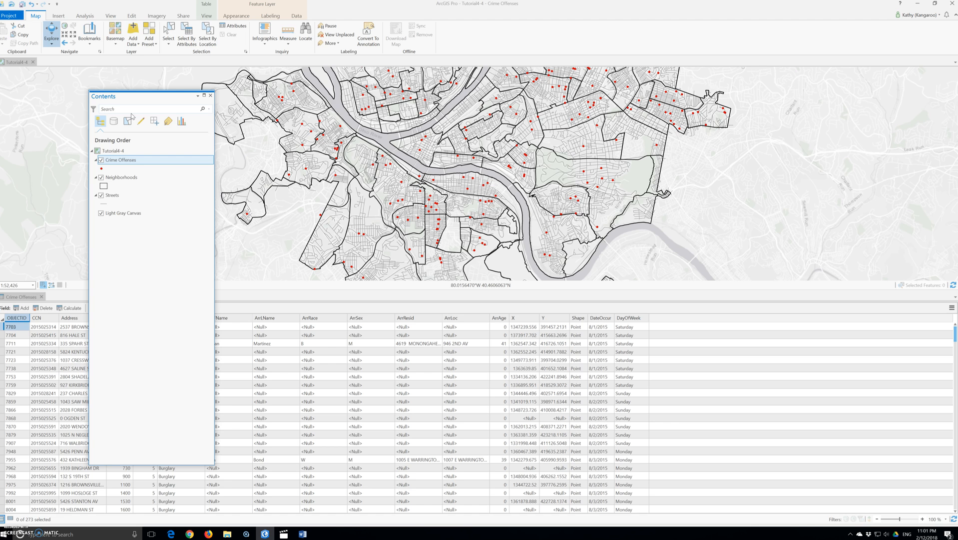
click(128, 121)
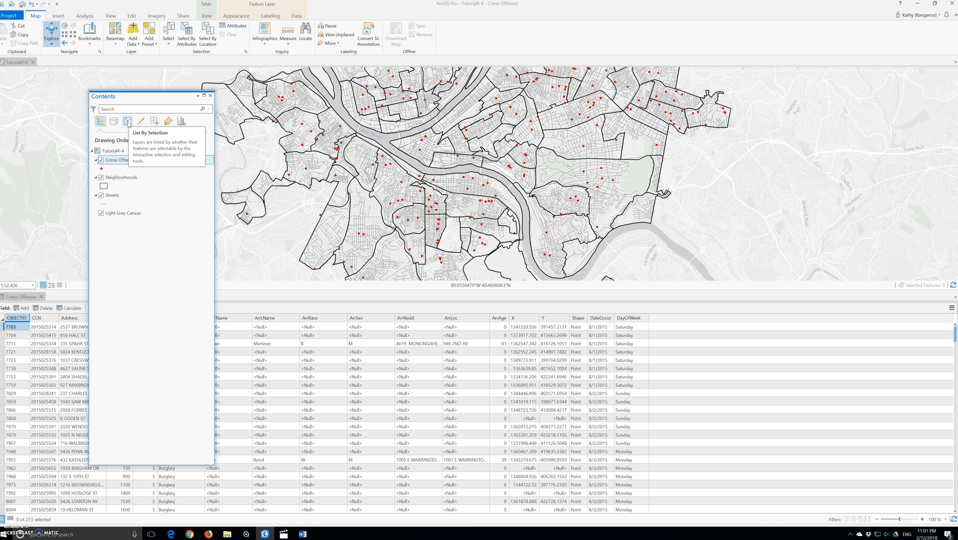
click(125, 128)
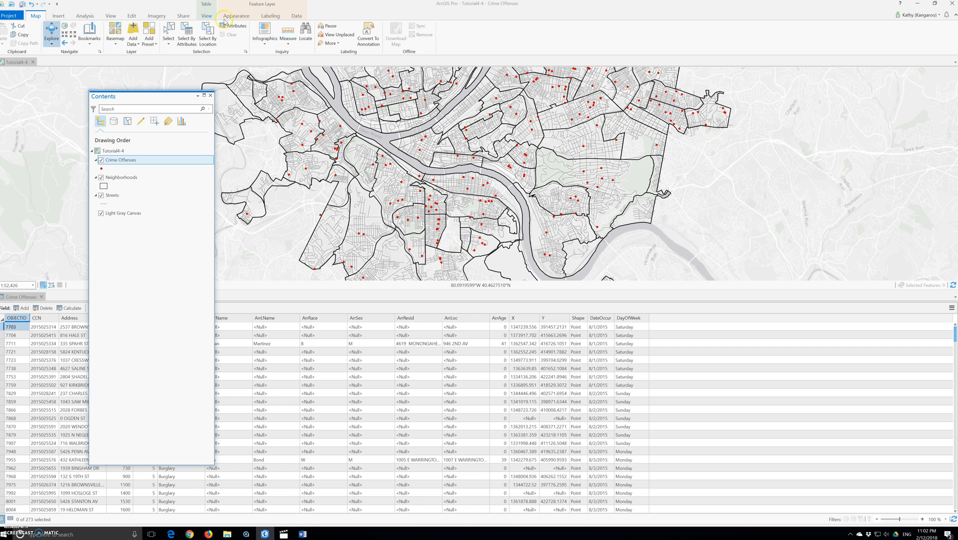
Step: Open Select Layer By Attribute and add a clause selecting Crime Offenses where TimeOccur is Greater Than or Equal to 2300
click(166, 31)
click(189, 33)
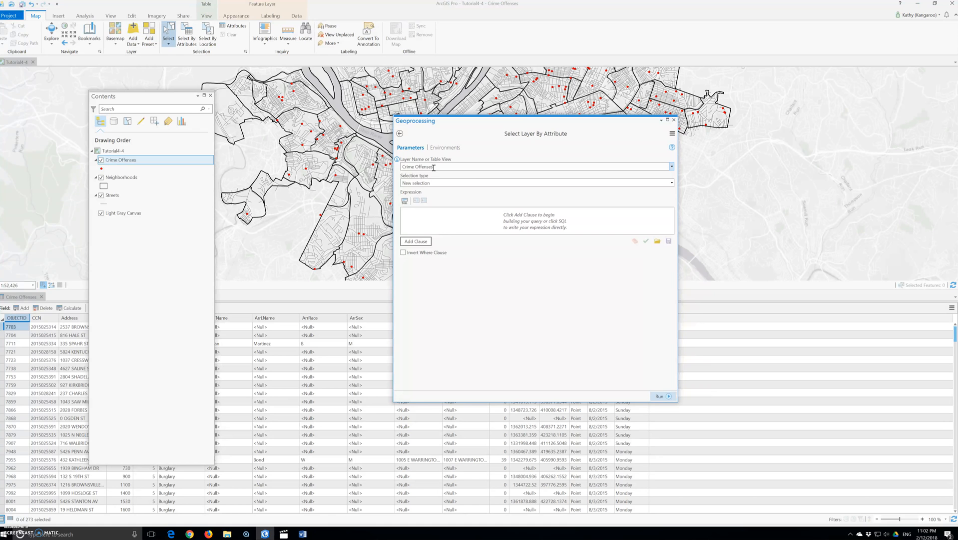
click(416, 242)
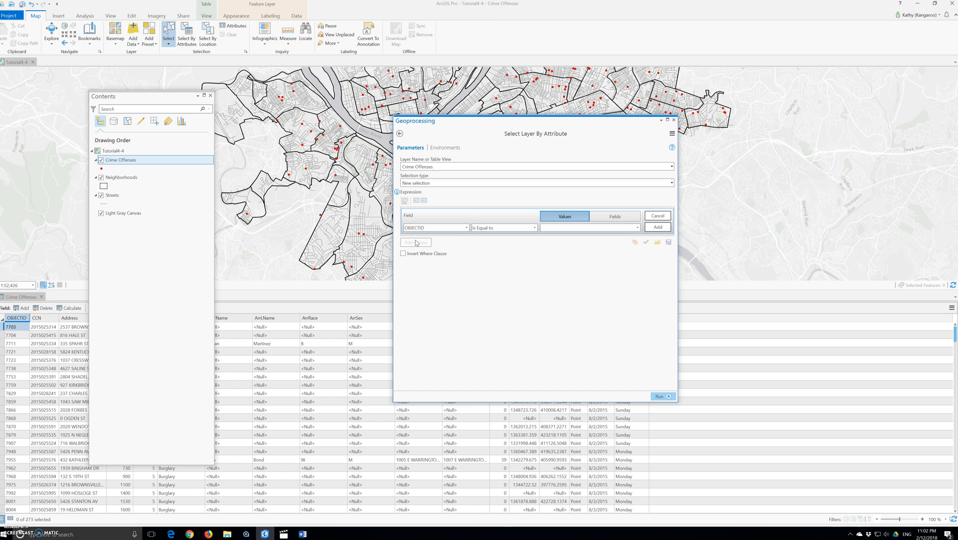
click(435, 227)
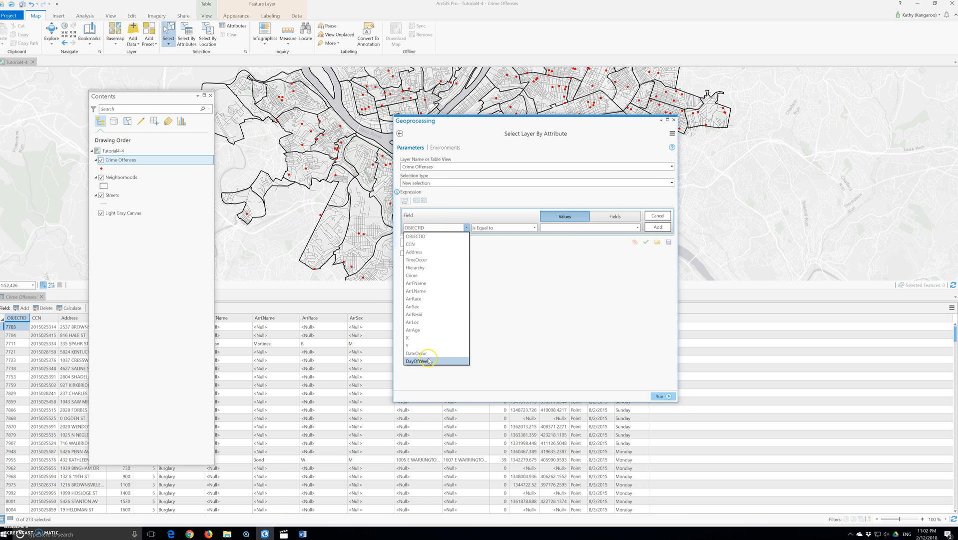
click(417, 259)
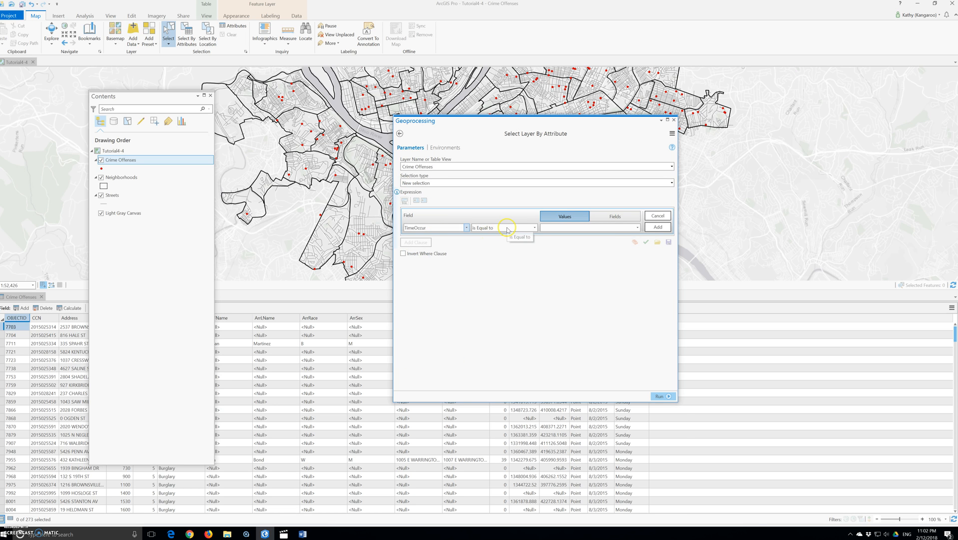
click(507, 228)
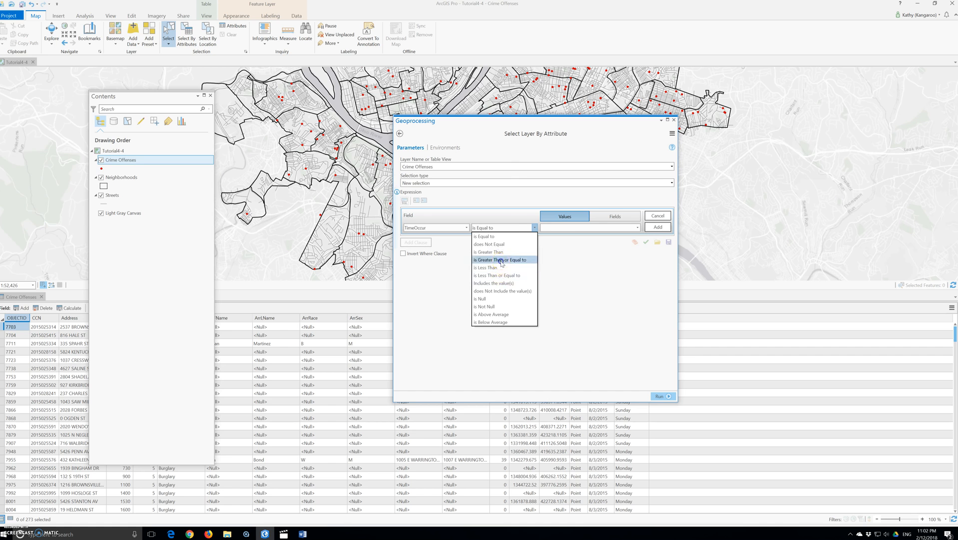
click(501, 260)
click(638, 227)
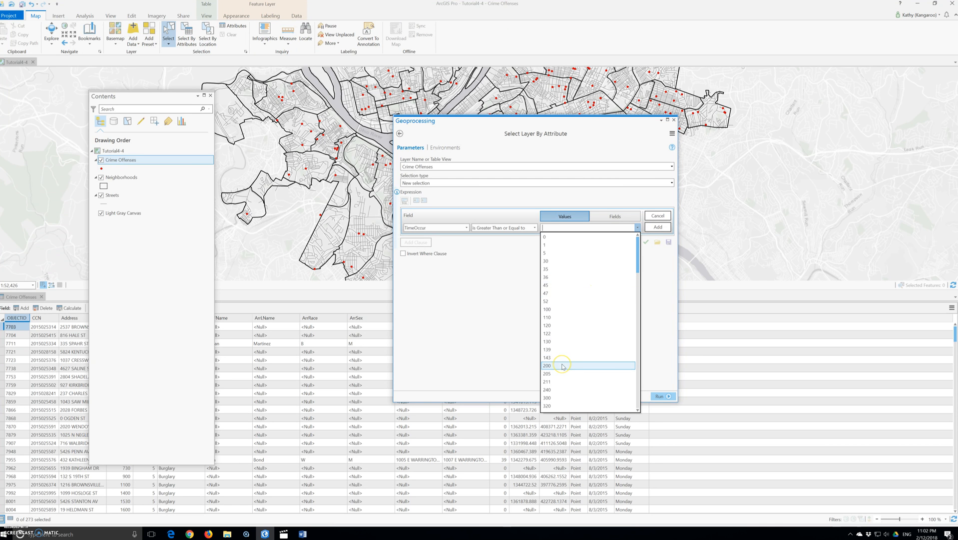
scroll(593, 285, down, 10)
scroll(593, 284, down, 10)
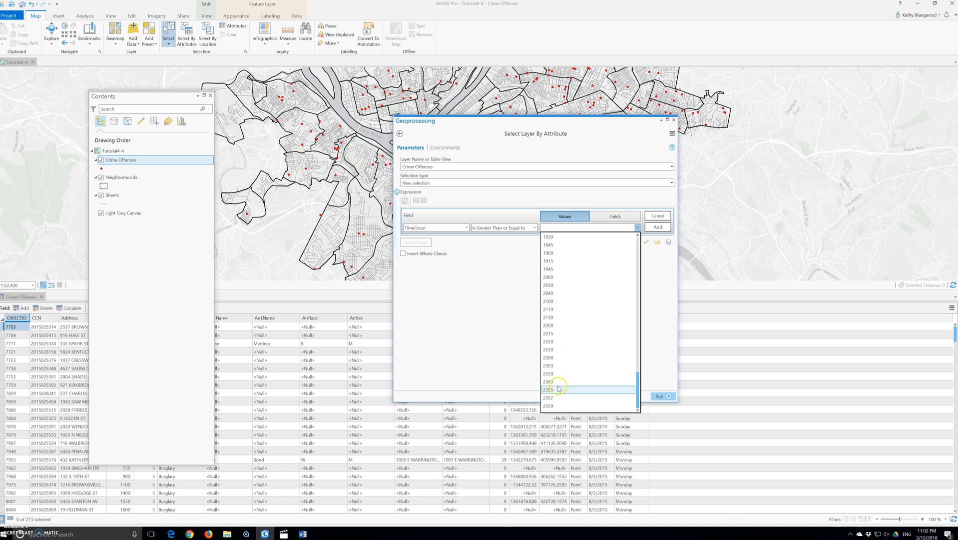
click(553, 358)
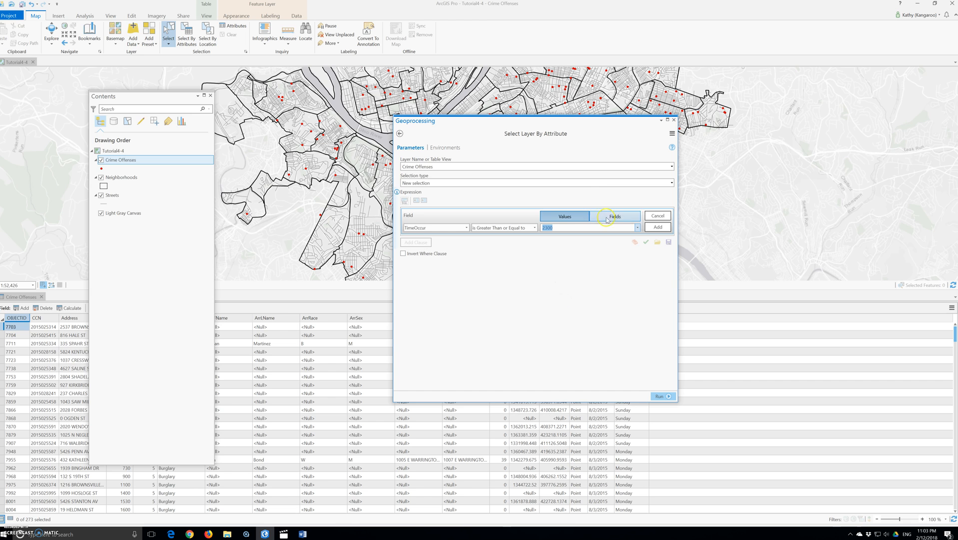
click(658, 227)
Step: Add an Or clause where TimeOccur is Less Than or Equal to 700, then run the selection
click(416, 229)
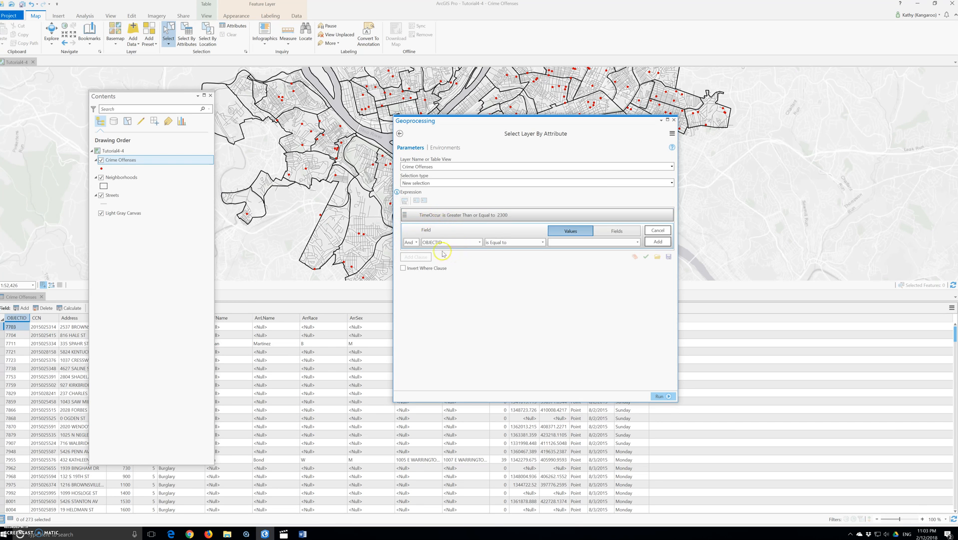
click(416, 242)
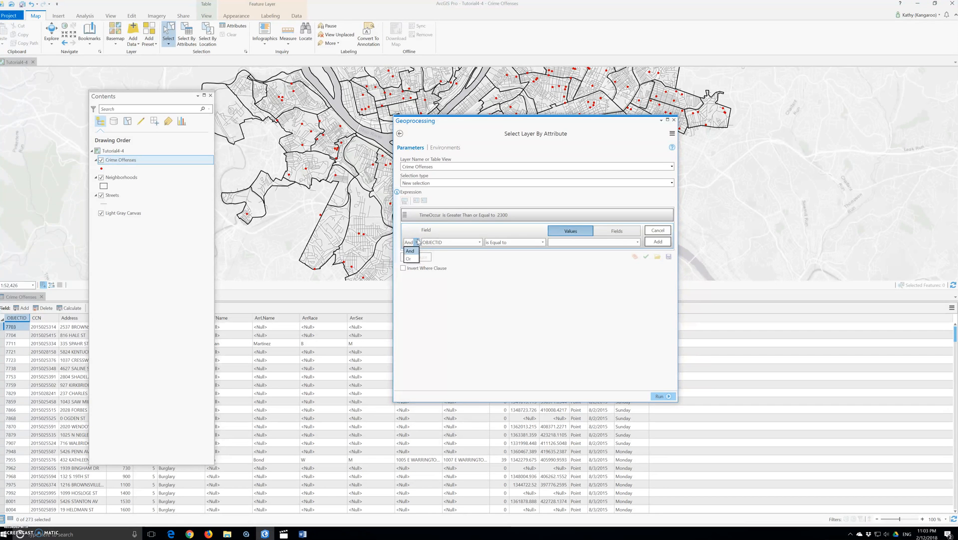
click(409, 258)
click(448, 243)
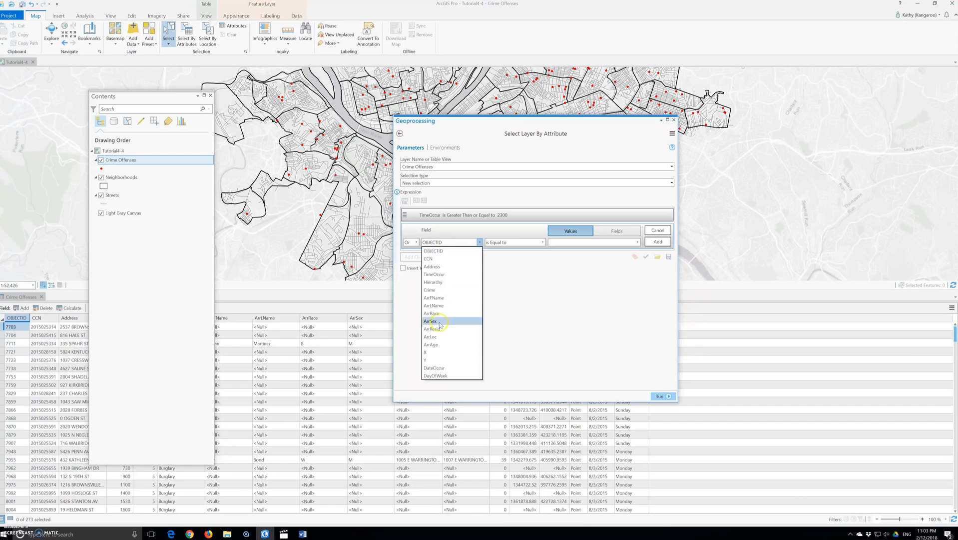
click(434, 274)
click(543, 242)
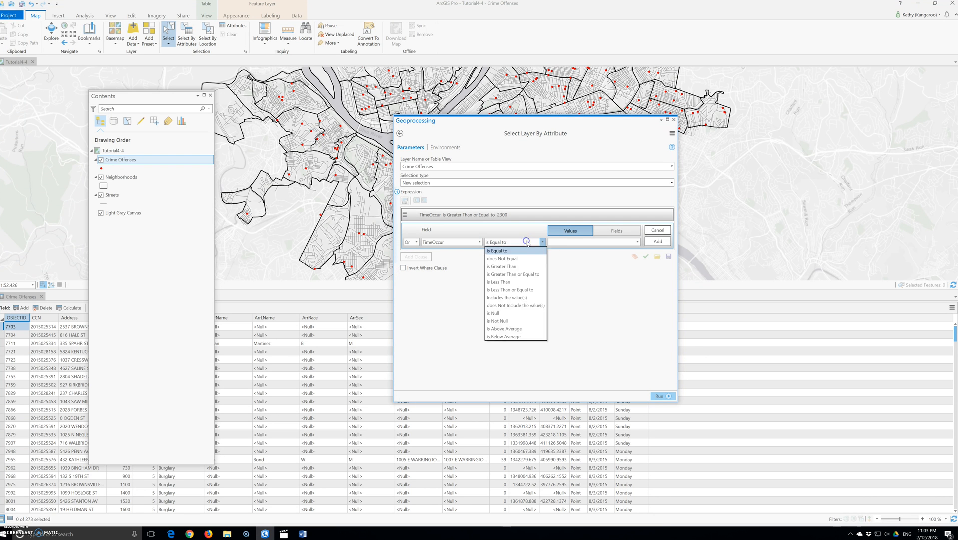
click(516, 290)
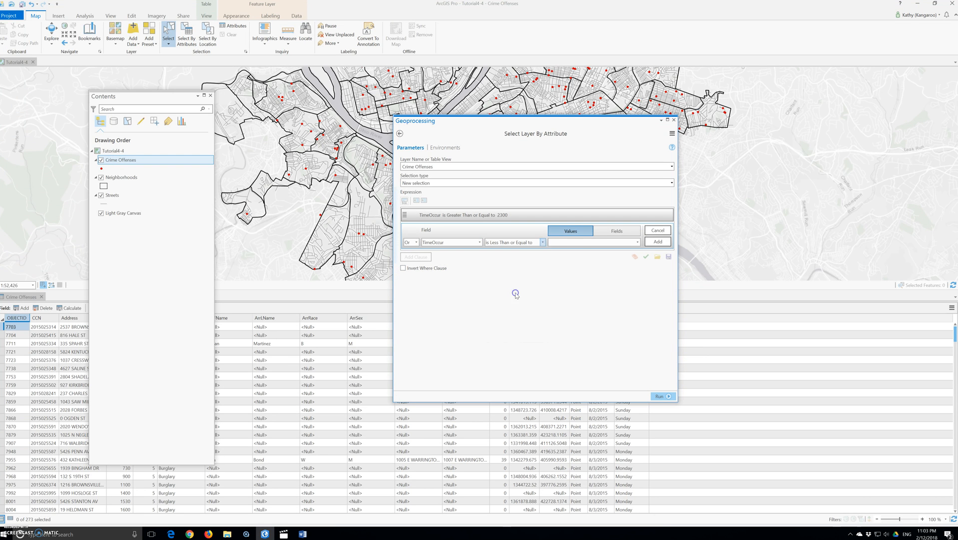
click(630, 244)
click(637, 242)
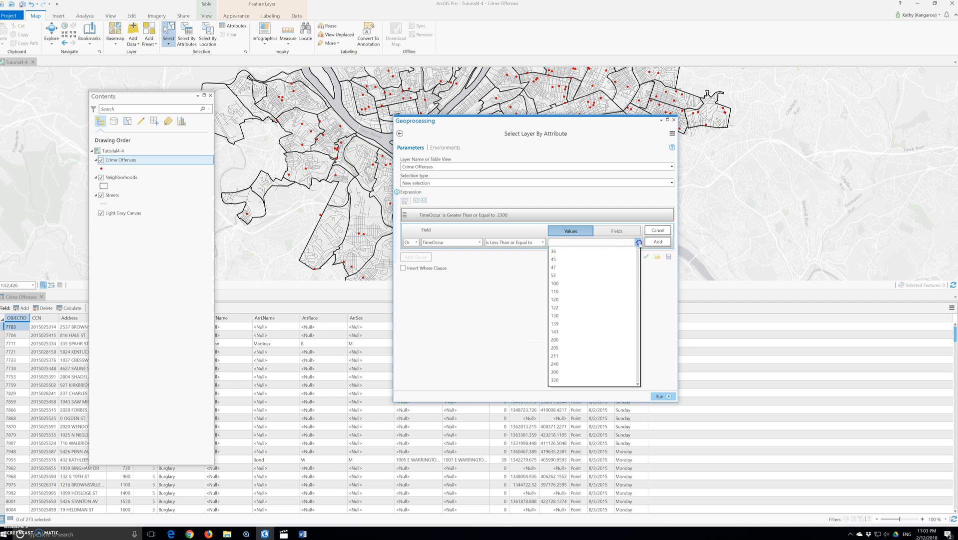
scroll(588, 323, down, 3)
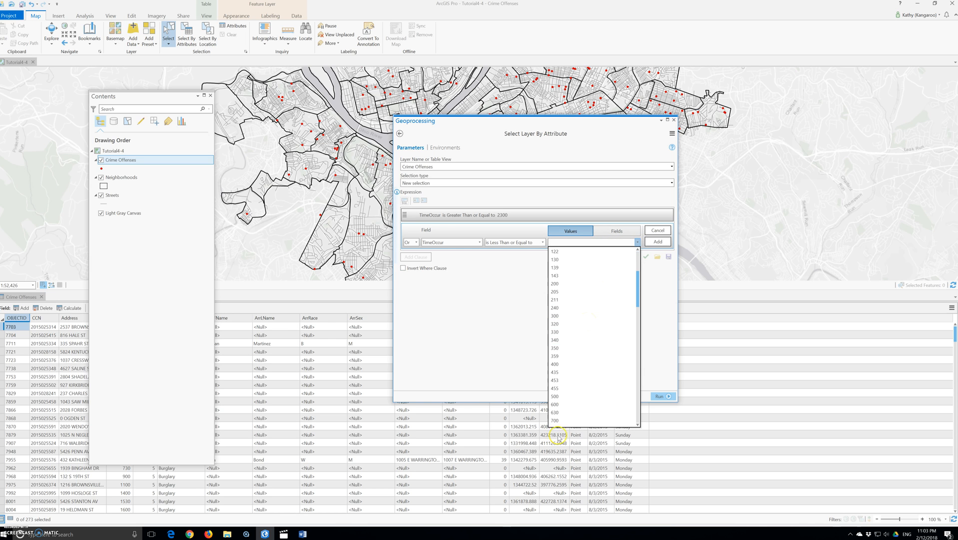
click(570, 423)
click(658, 242)
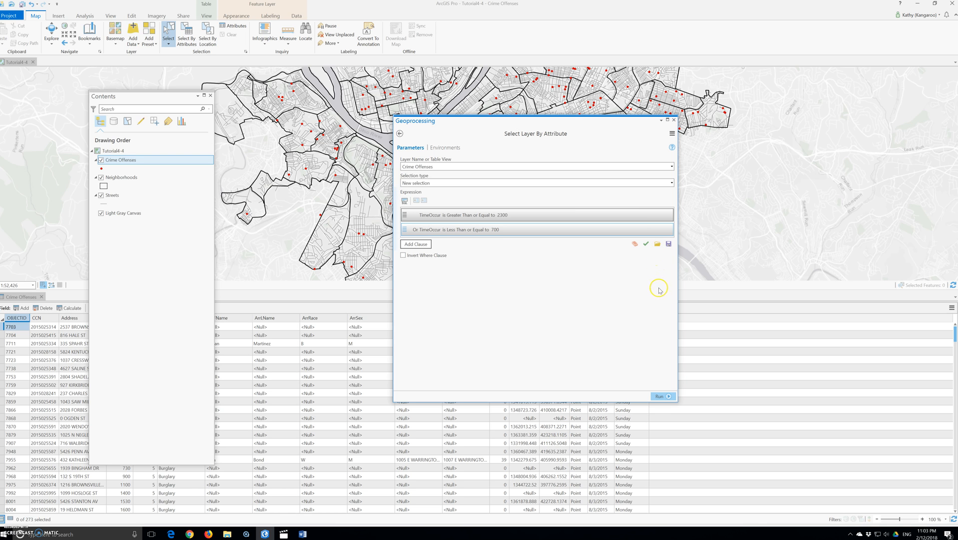
click(662, 396)
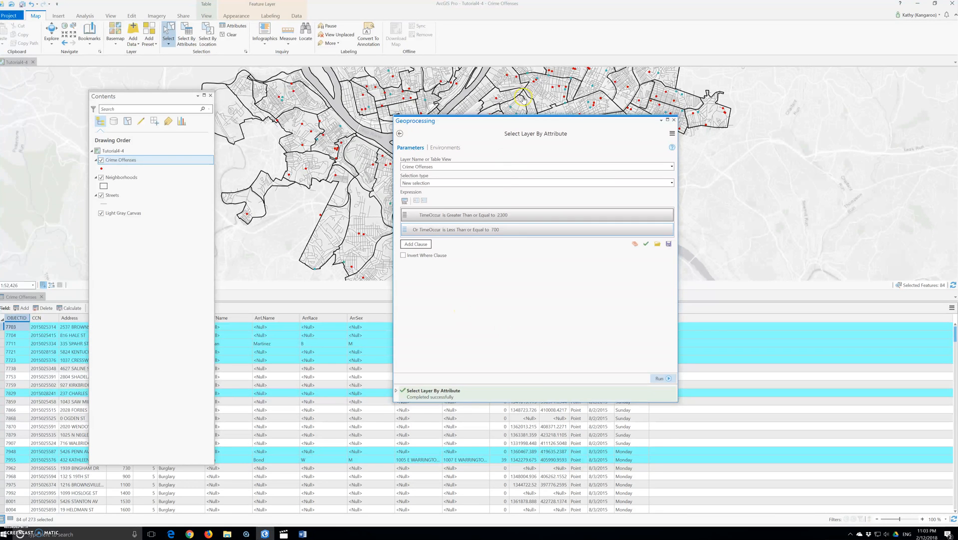
Step: Clear the expression and add a new clause where TimeOccur is Greater Than or Equal to 700
click(633, 242)
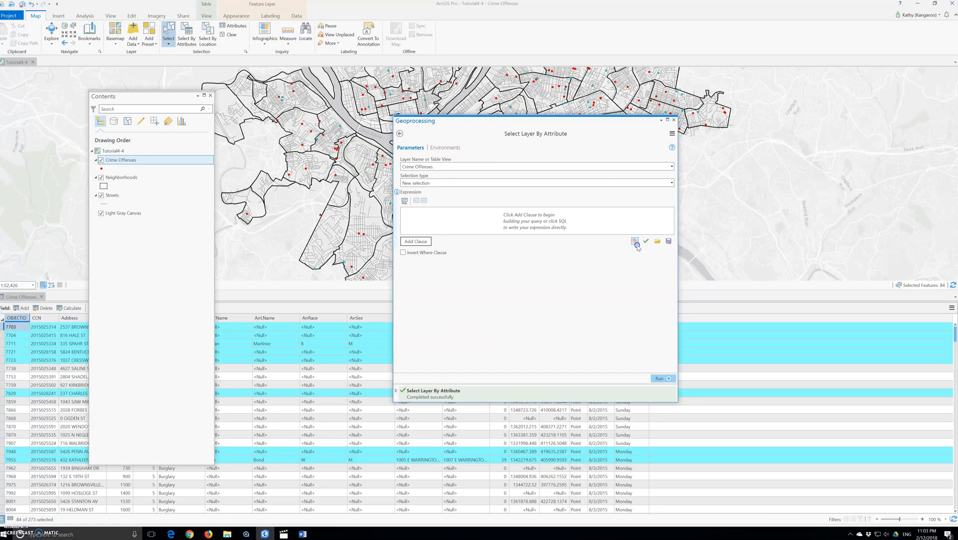
click(421, 242)
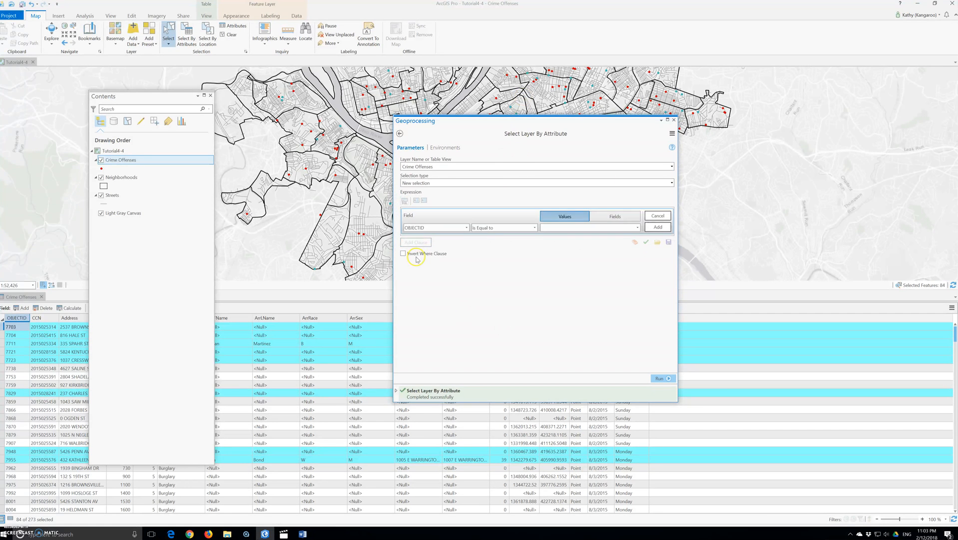
click(458, 234)
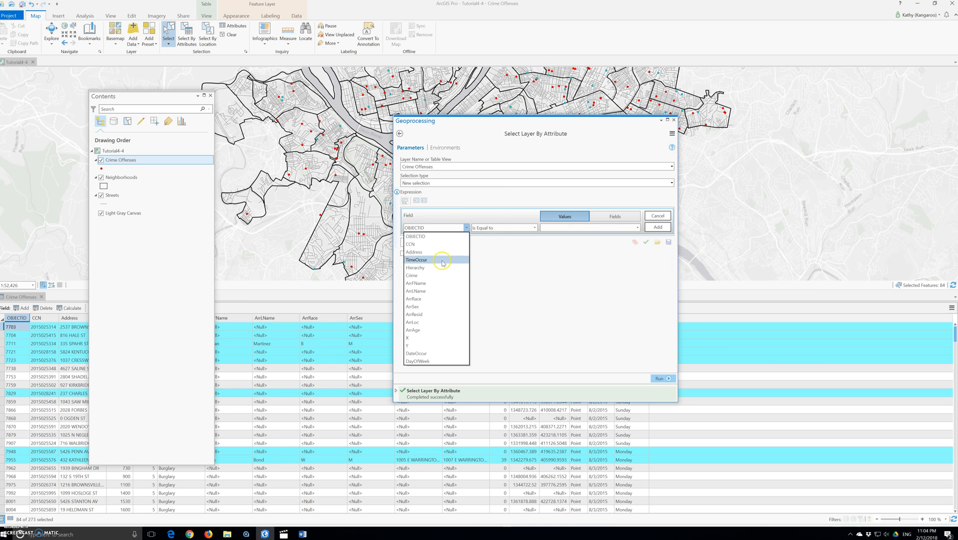
click(439, 258)
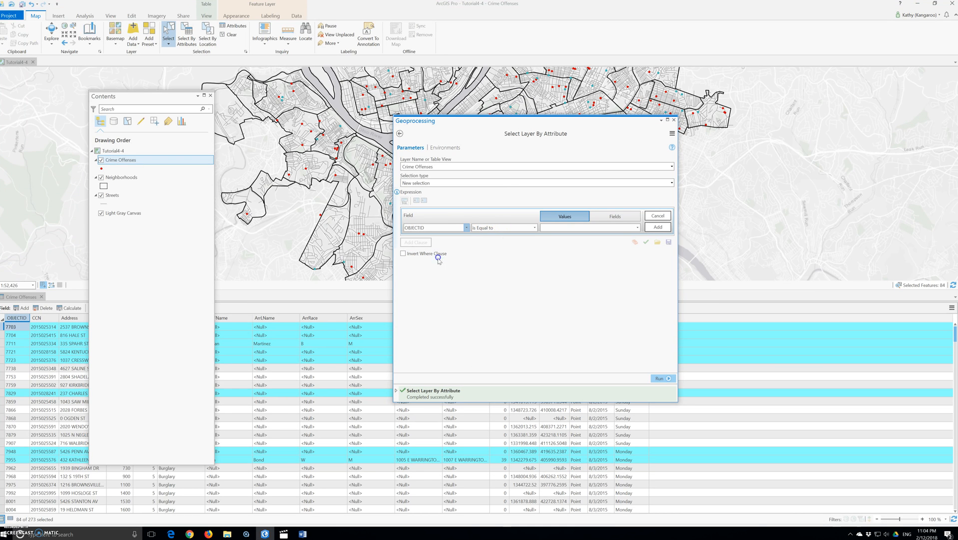
click(524, 229)
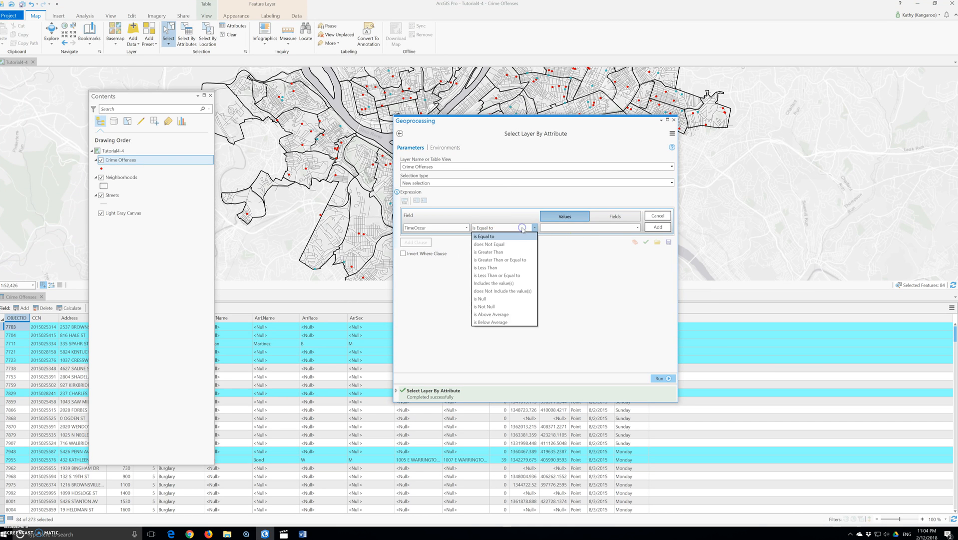
click(518, 260)
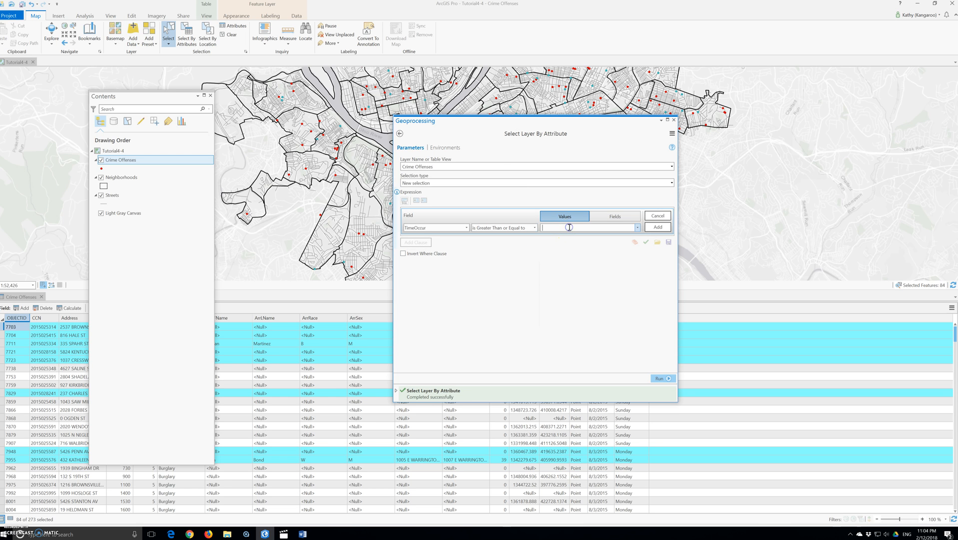
click(637, 228)
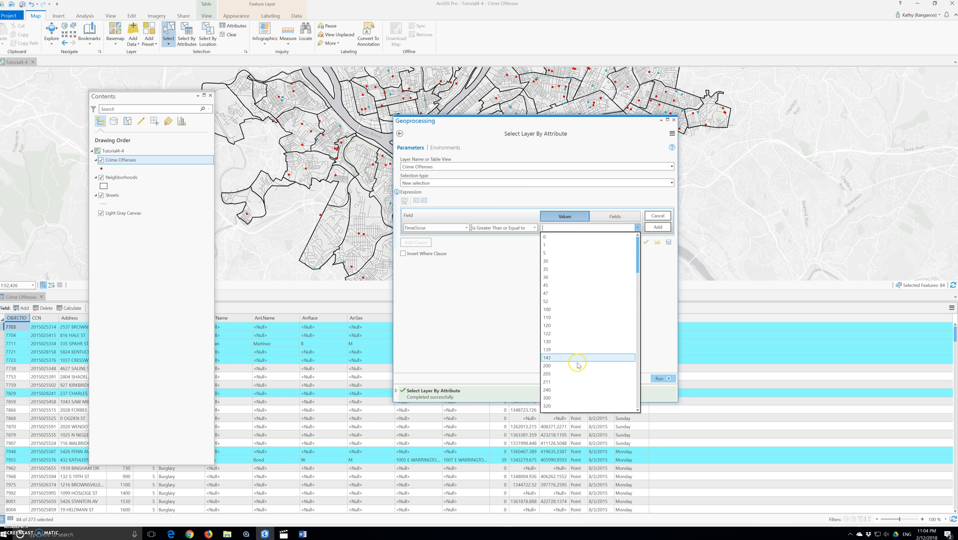
scroll(577, 365, down, 3)
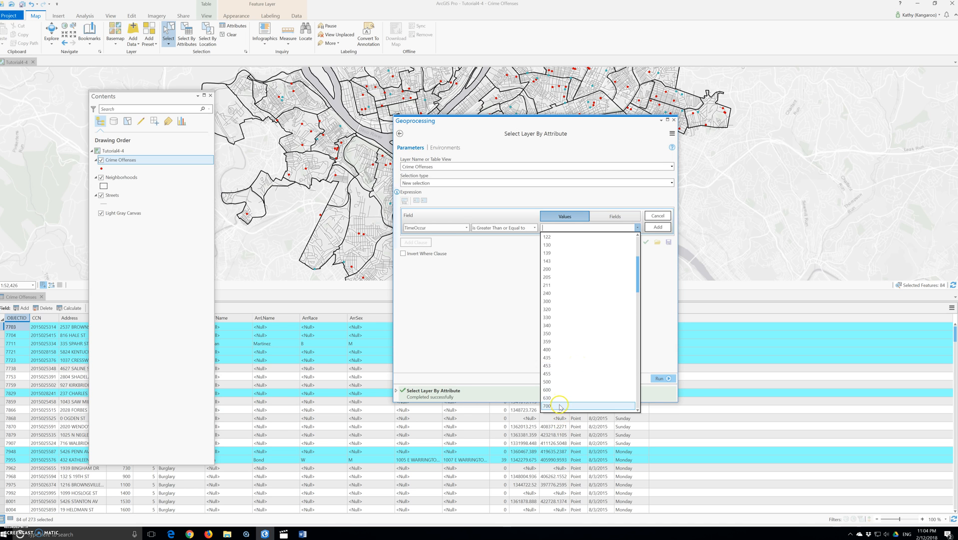
click(560, 405)
click(658, 227)
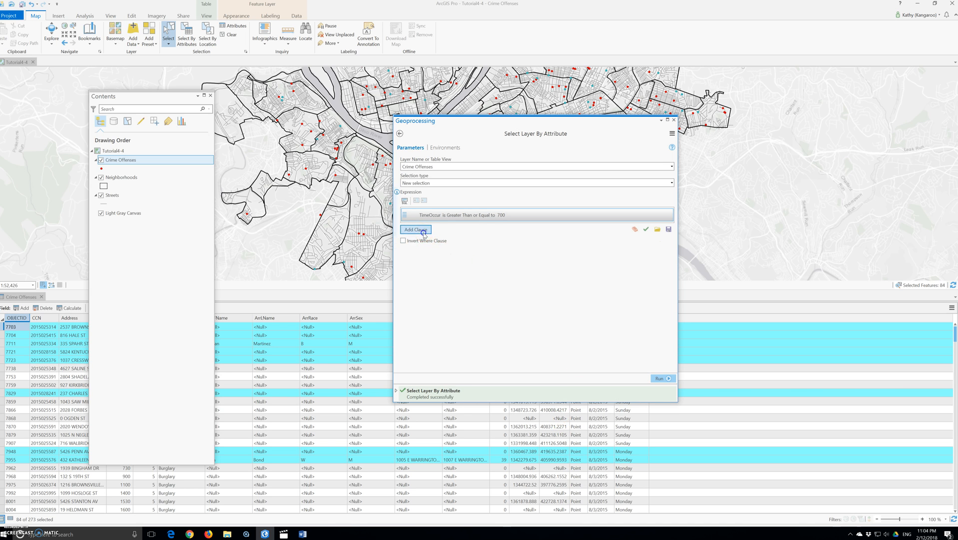
Step: Add an And clause where TimeOccur is Less Than or Equal to 1500, then run the selection
click(421, 230)
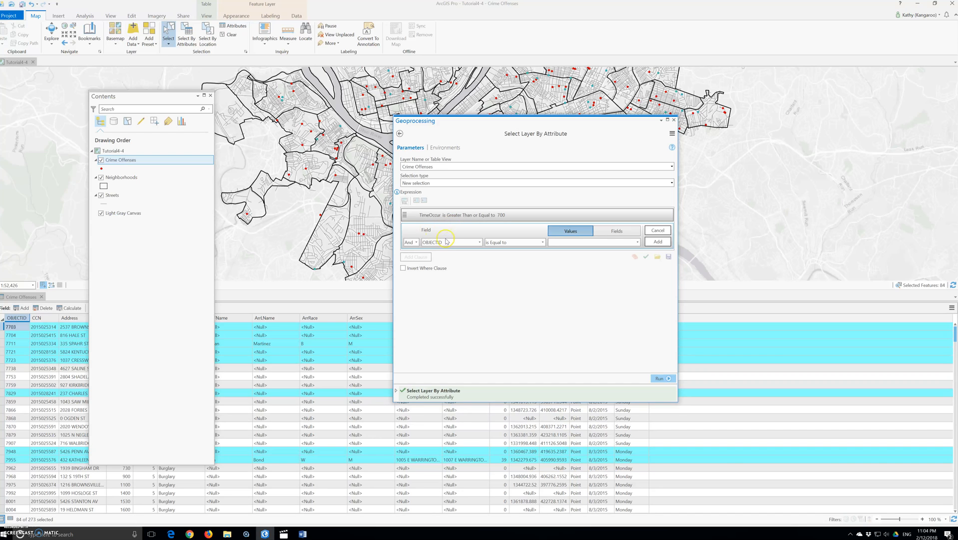
click(417, 242)
click(411, 250)
click(492, 243)
click(458, 242)
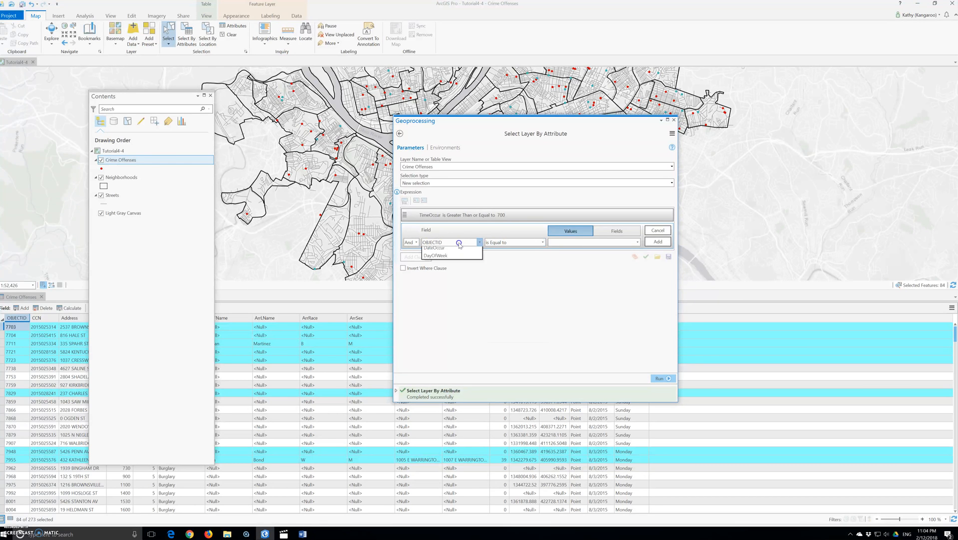
click(442, 272)
click(507, 244)
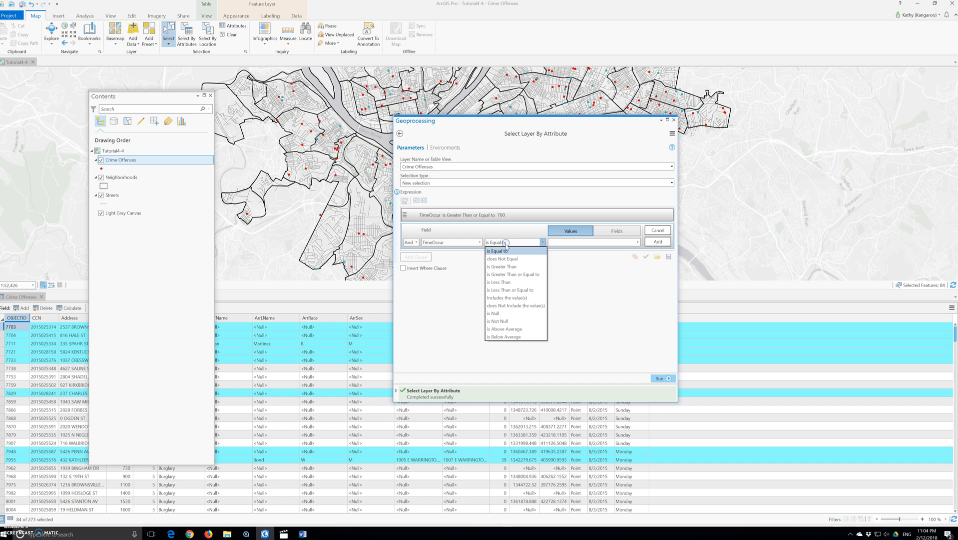
click(517, 292)
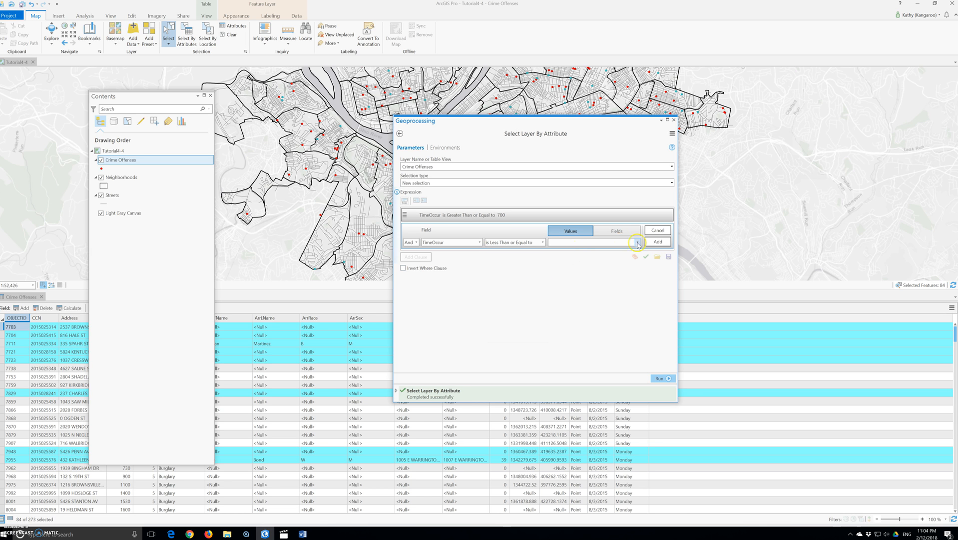
click(636, 242)
scroll(573, 383, down, 15)
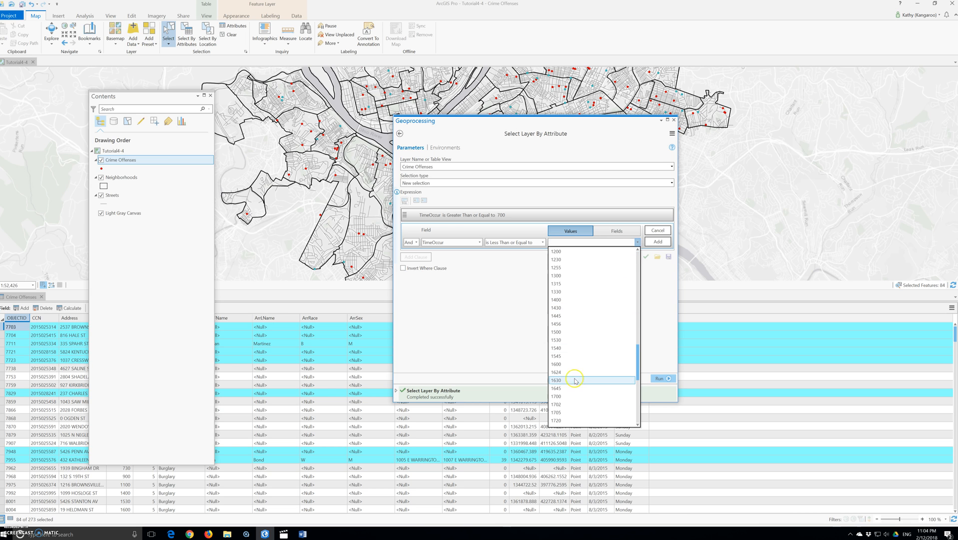
click(577, 332)
click(657, 245)
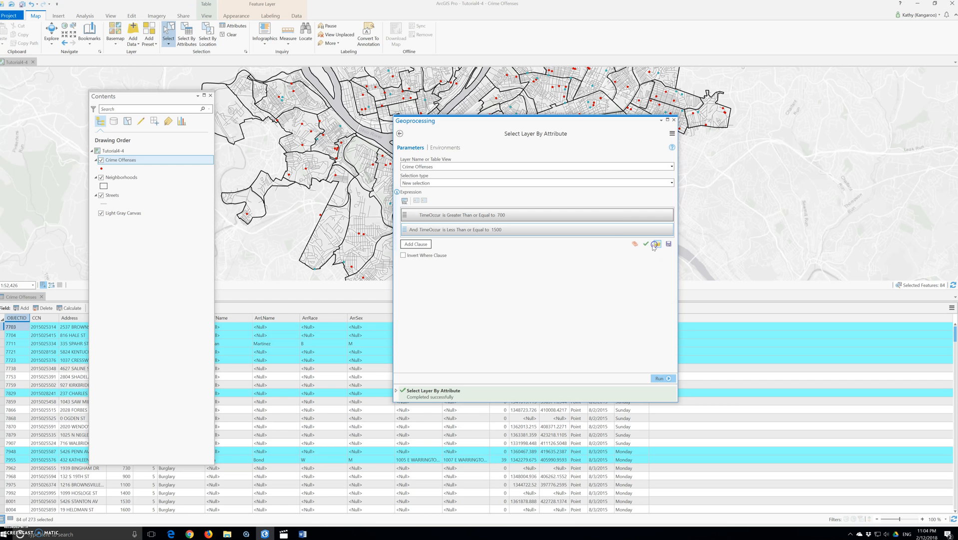
click(660, 378)
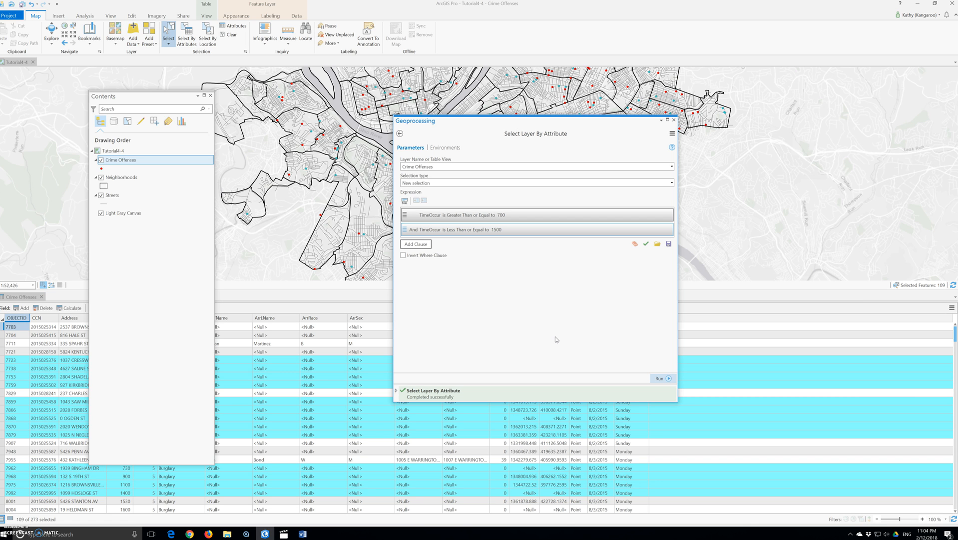
Step: Clear the expression and add a new clause using the ArrLName field
click(551, 336)
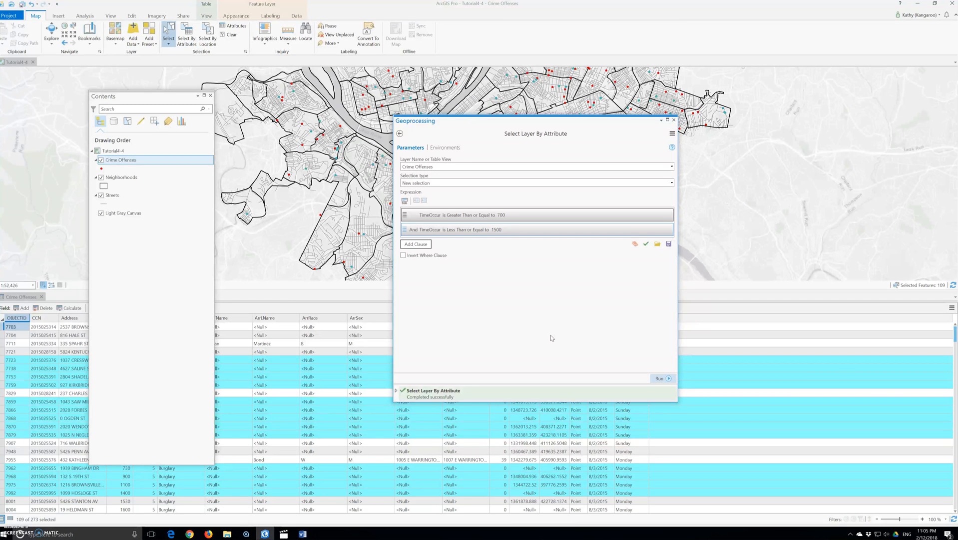
click(634, 244)
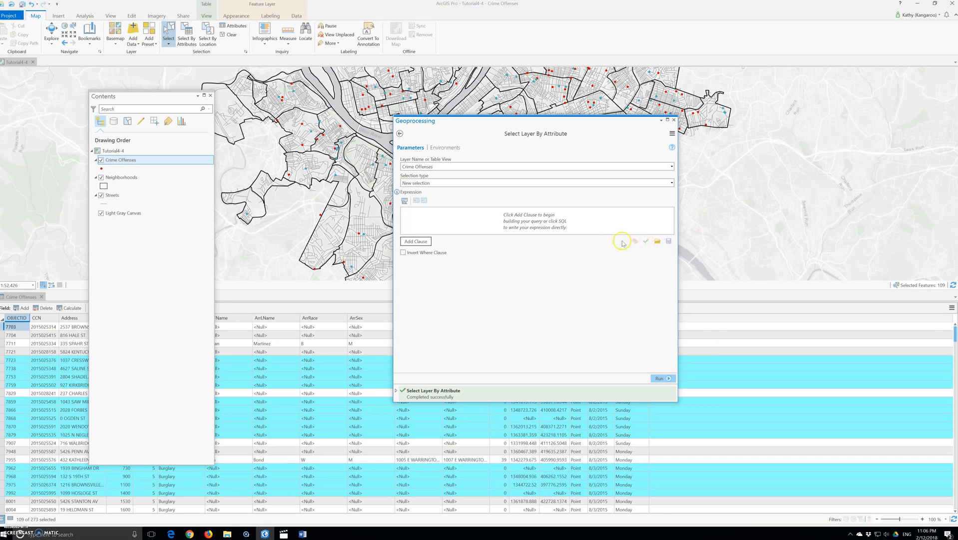
click(501, 204)
click(499, 207)
click(405, 241)
click(424, 228)
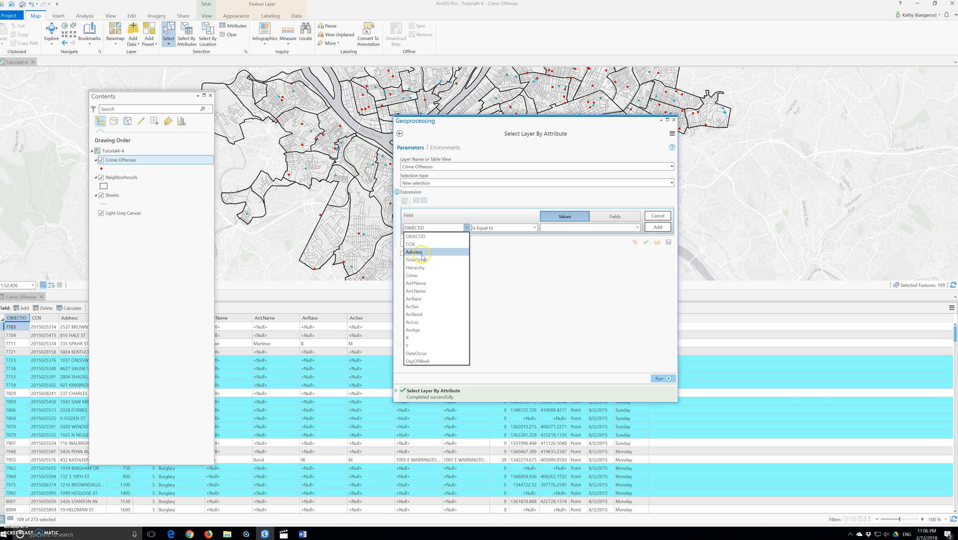
click(425, 291)
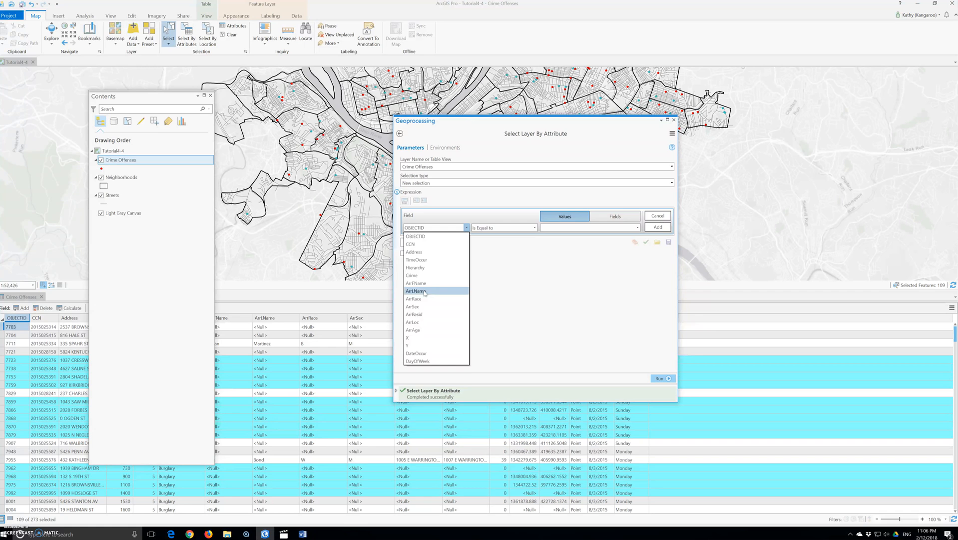
click(433, 284)
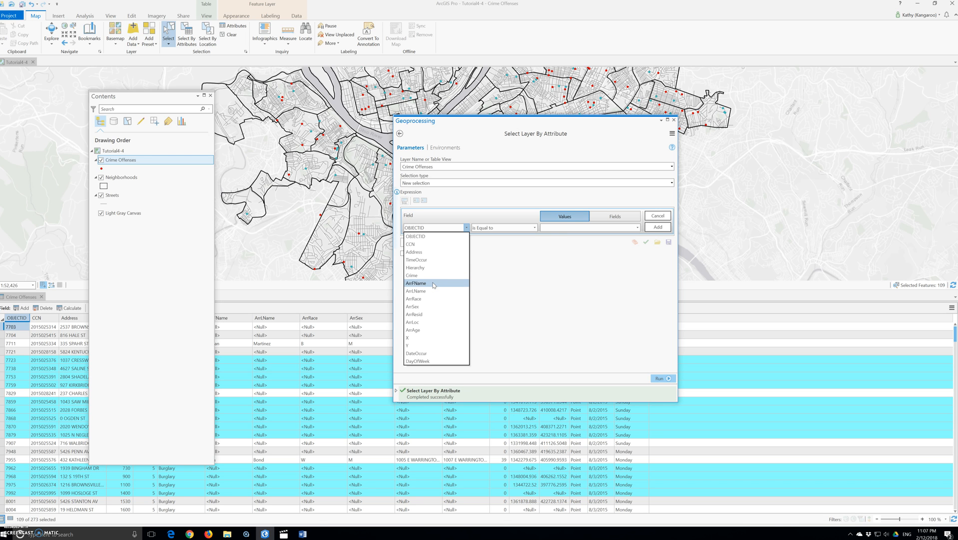
click(433, 290)
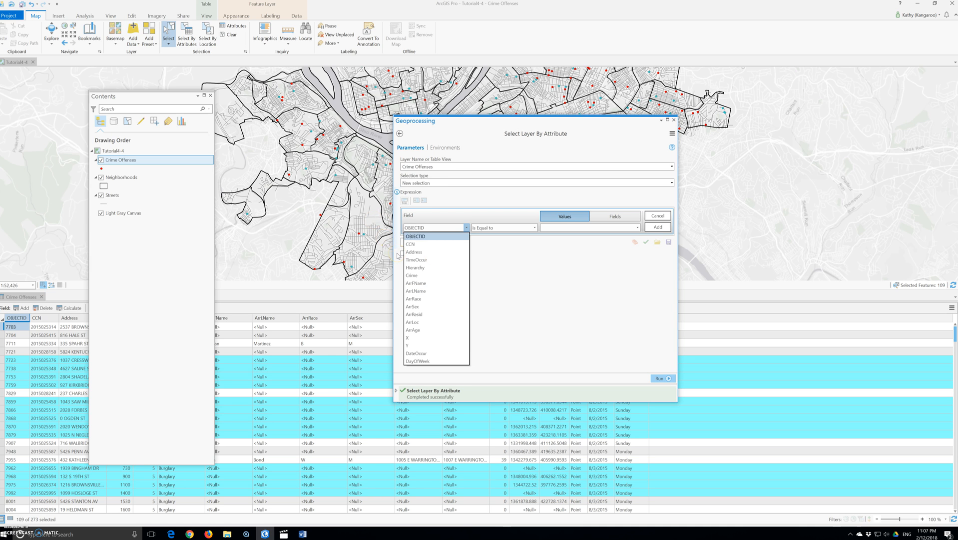
click(425, 291)
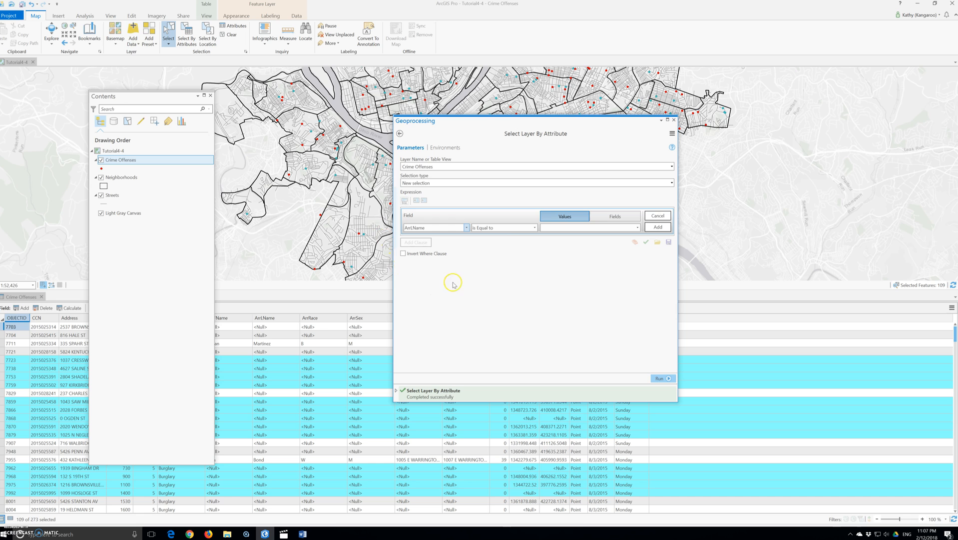
Step: Browse the list of arrestee last-name values available for the clause
click(612, 229)
click(638, 227)
scroll(625, 259, down, 1)
scroll(624, 259, up, 1)
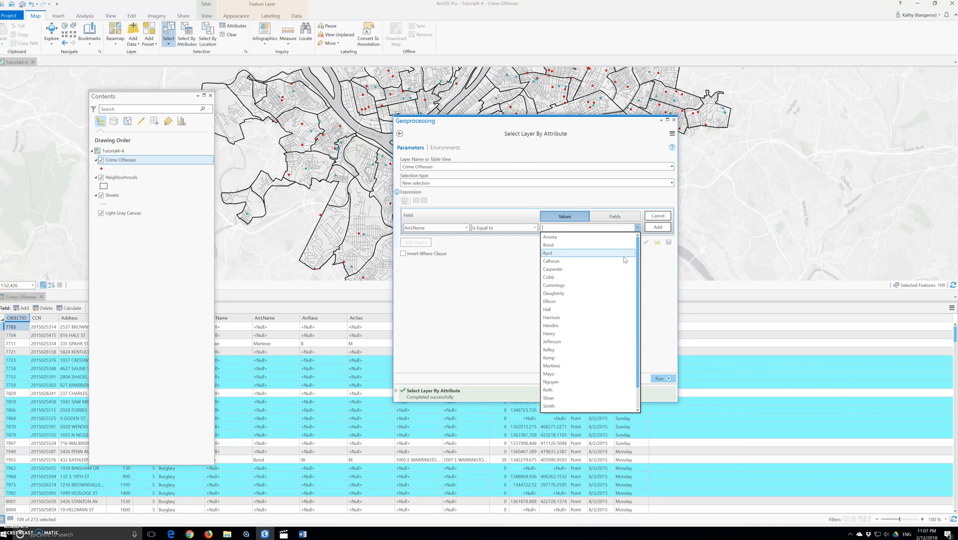
click(508, 228)
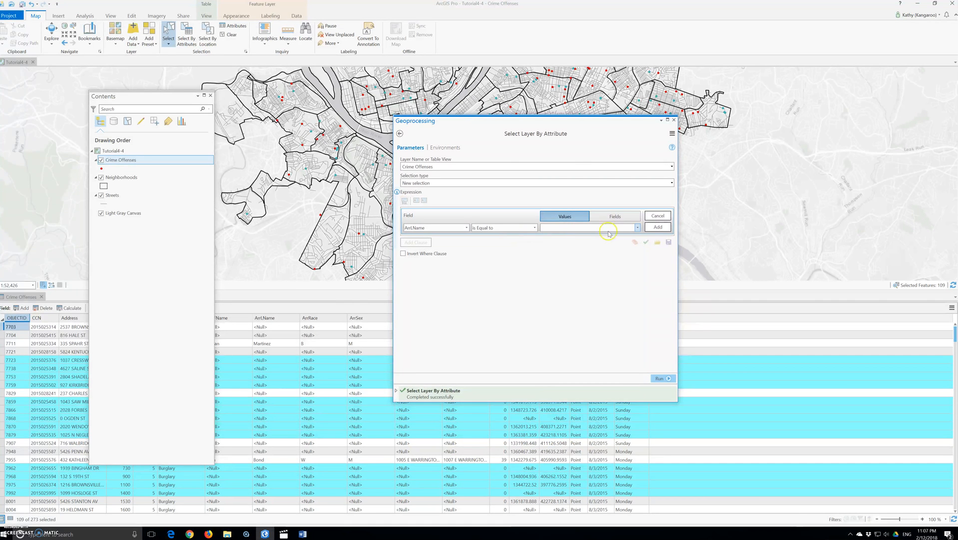
click(597, 217)
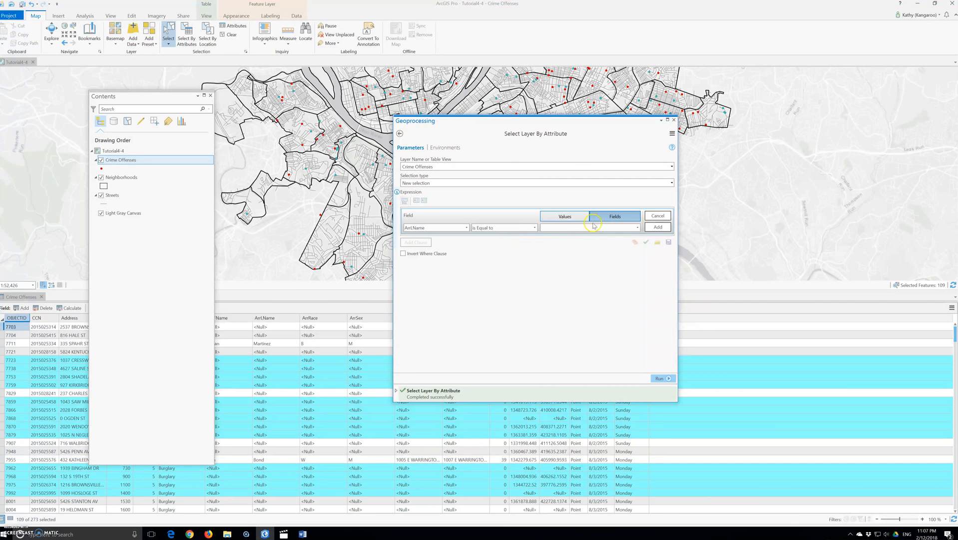
click(573, 218)
click(637, 227)
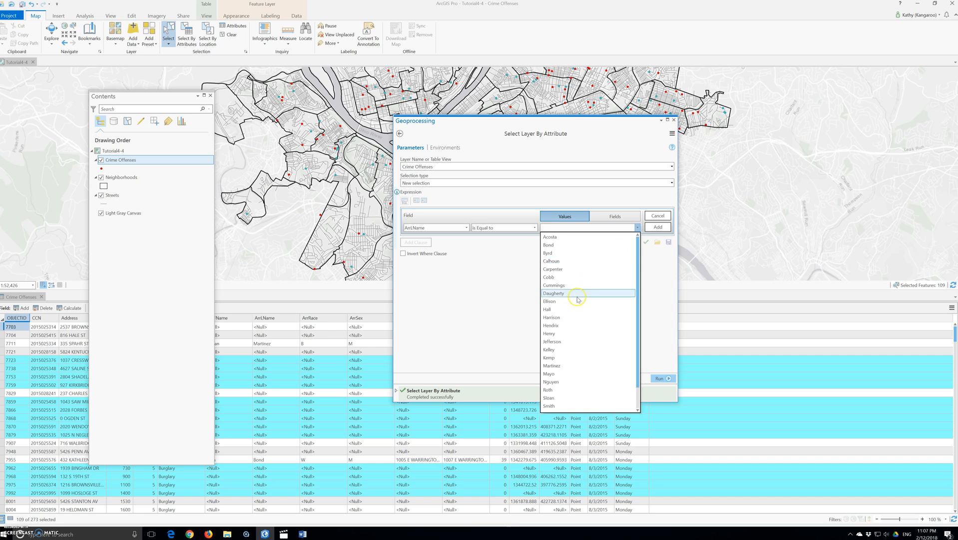
scroll(578, 299, down, 1)
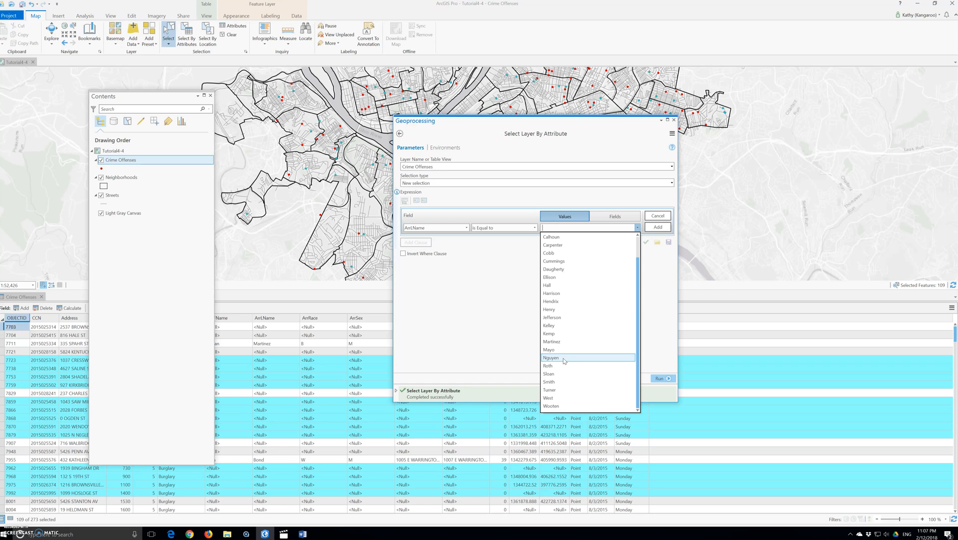
scroll(564, 358, up, 1)
click(456, 232)
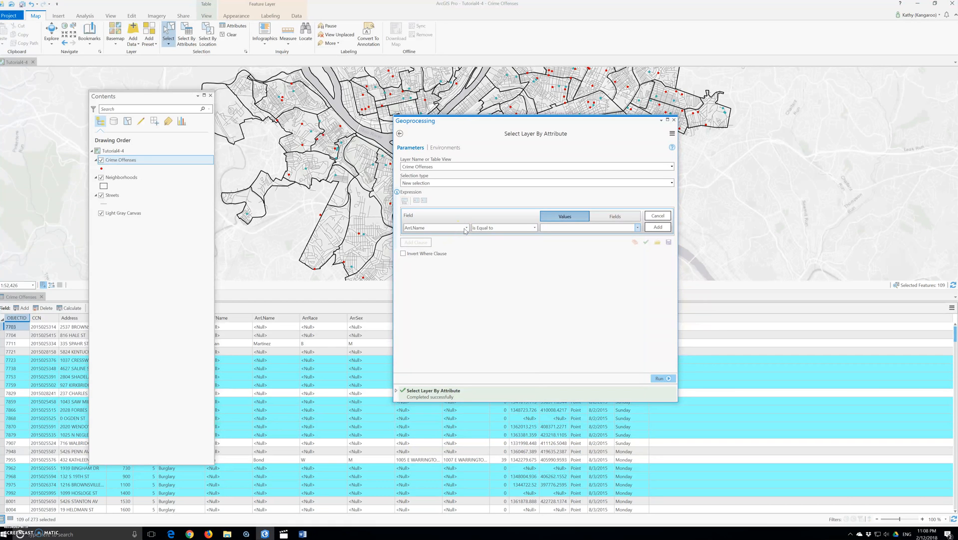
Step: Switch the clause field to ArrFName, set its value to <Null>, and run the selection
click(465, 228)
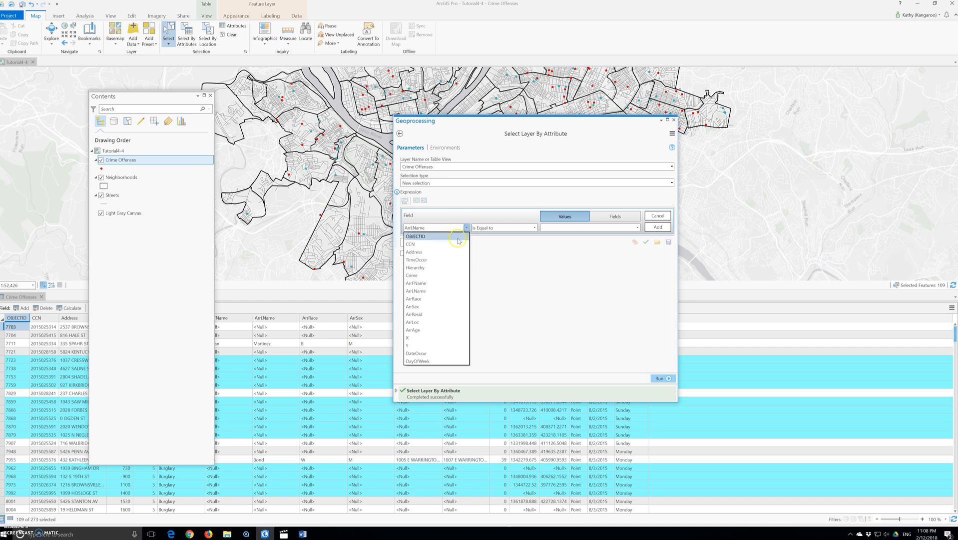
click(426, 283)
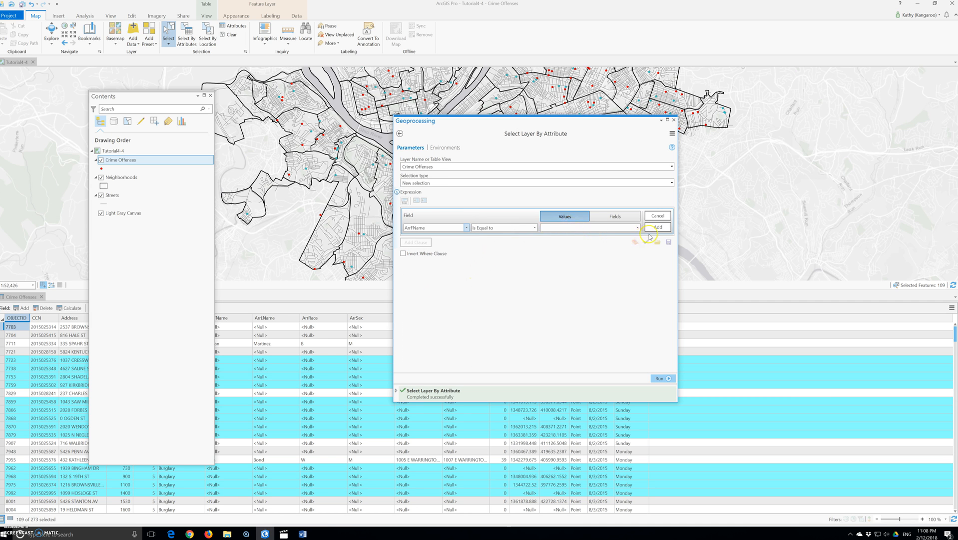
click(637, 227)
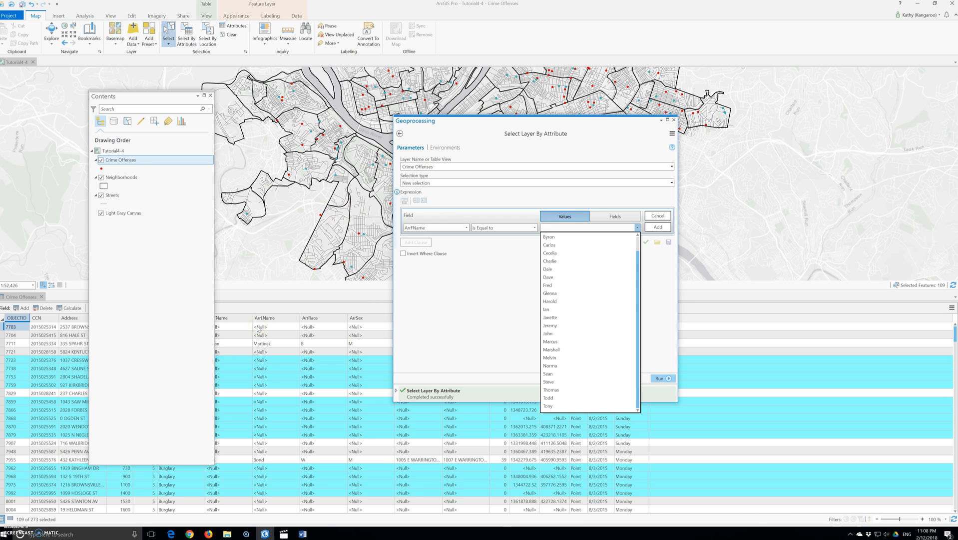
click(591, 300)
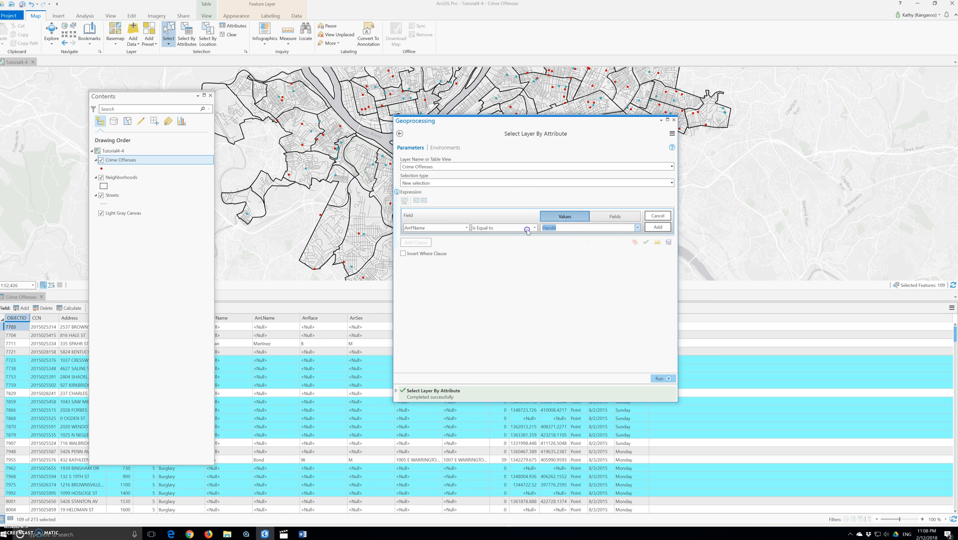
text(Not)
text(<)
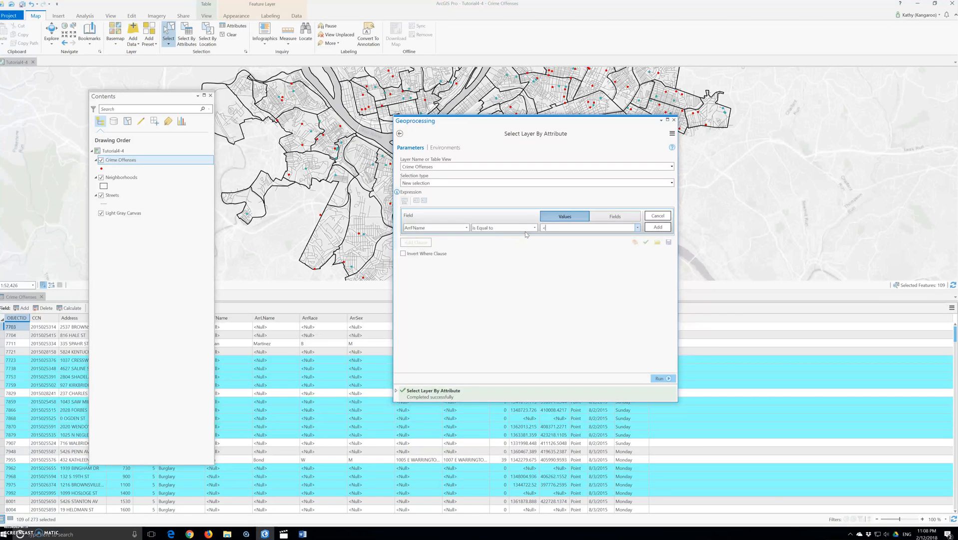
text(Null>)
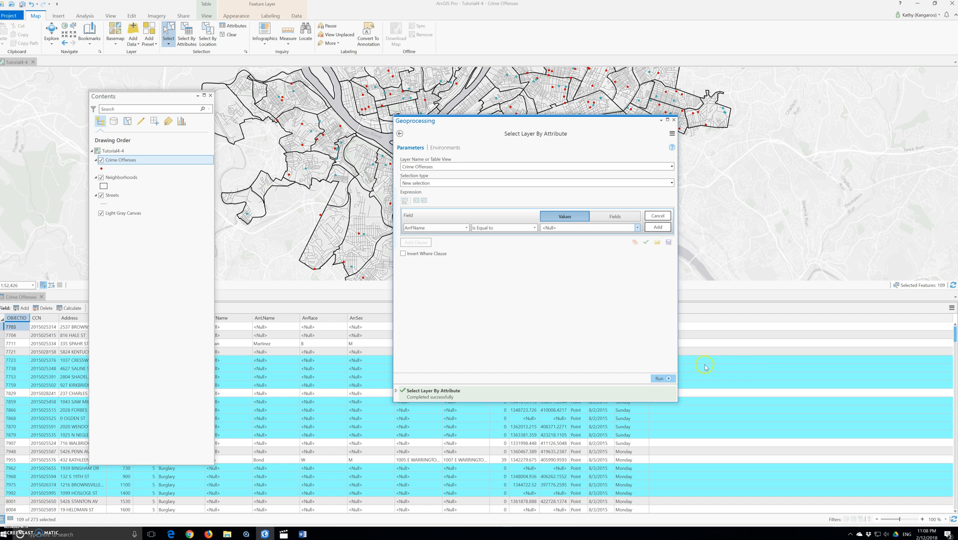
click(660, 379)
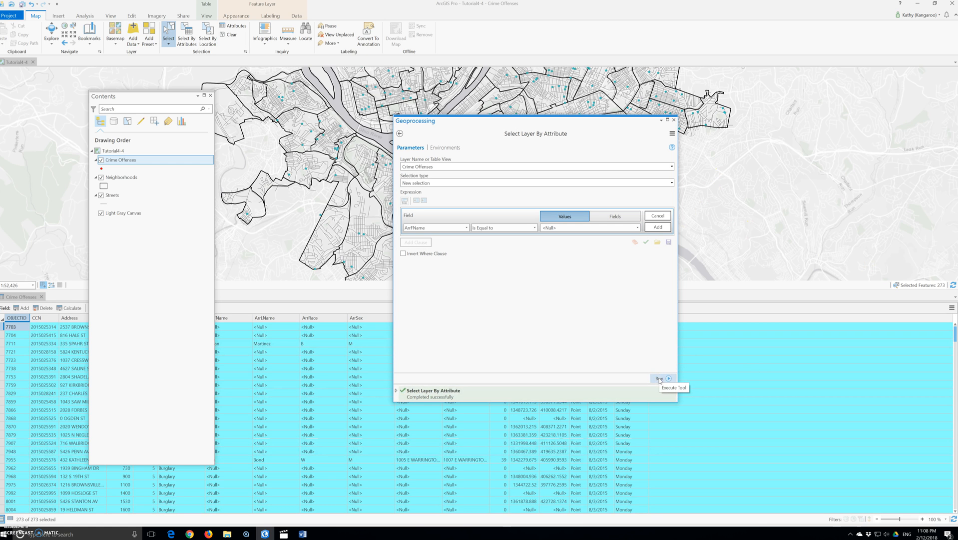
Step: Cancel the unfinished clause and switch the expression to SQL editing mode
click(316, 471)
scroll(314, 462, down, 8)
scroll(312, 454, up, 7)
scroll(312, 454, up, 1)
click(557, 227)
click(659, 216)
click(406, 202)
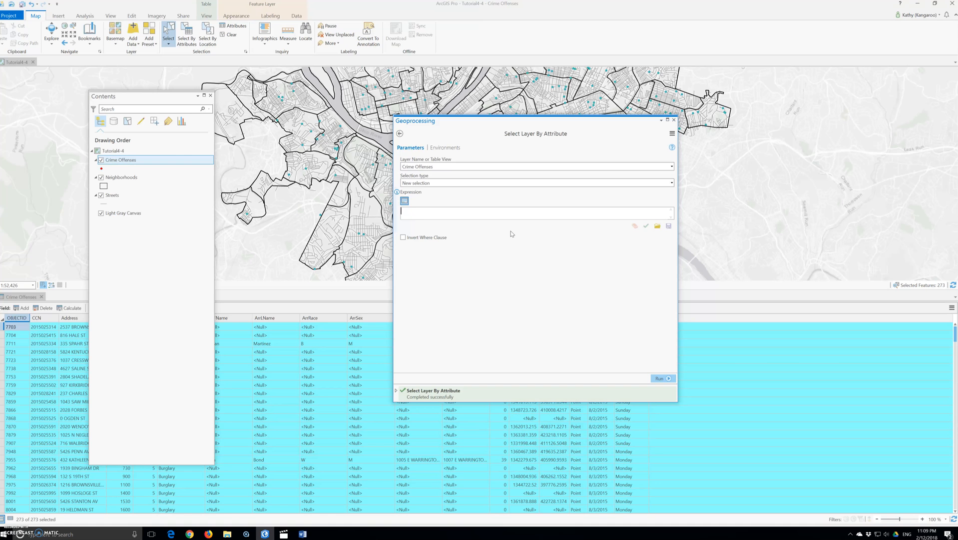
Step: Write the SQL expression ArrLName IS NOT NULL, verify it, and run the selection
text(Arr)
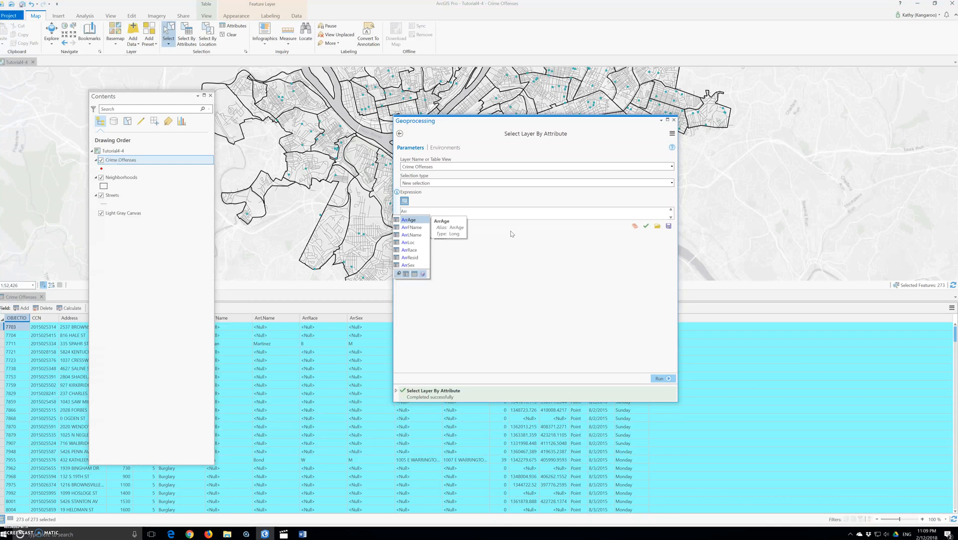
text(LName)
key(Return)
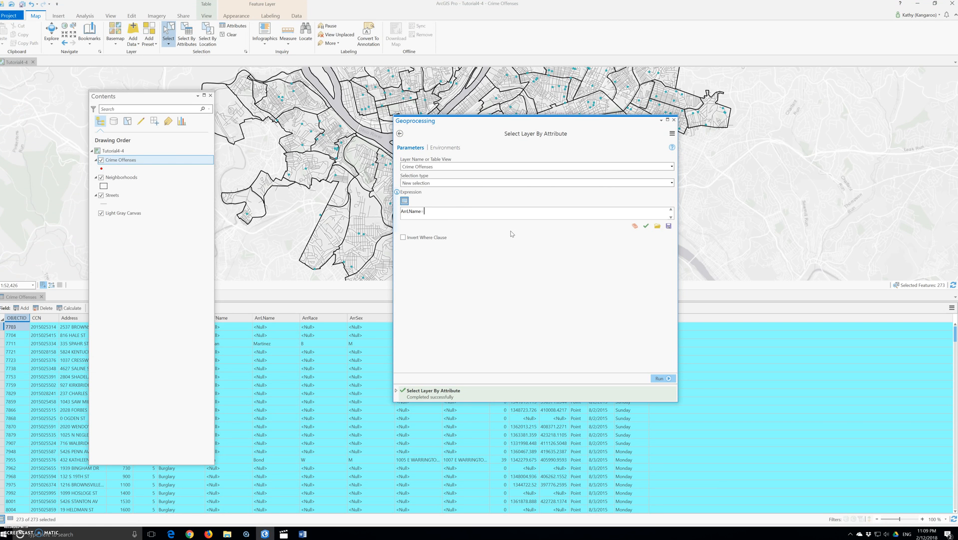
text(IS NOT NULL)
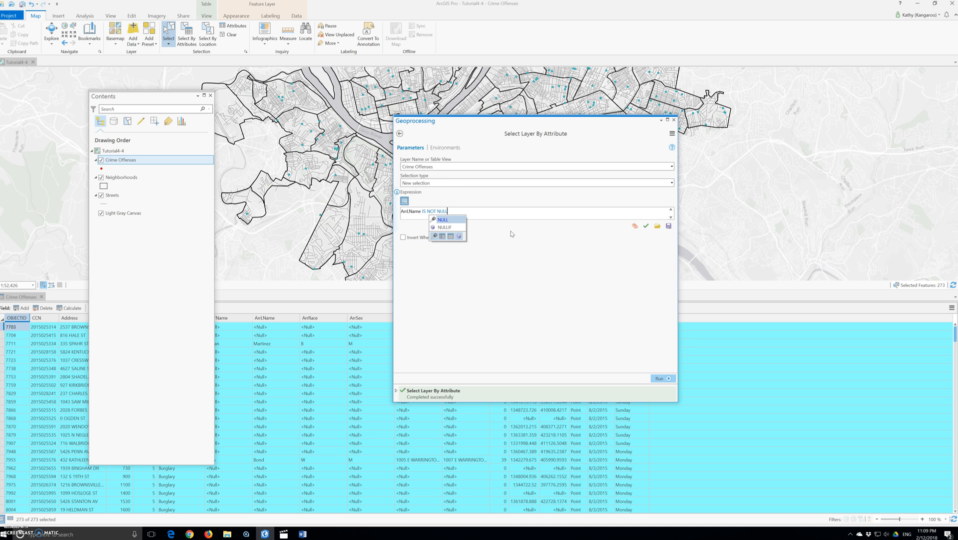
click(647, 226)
click(664, 379)
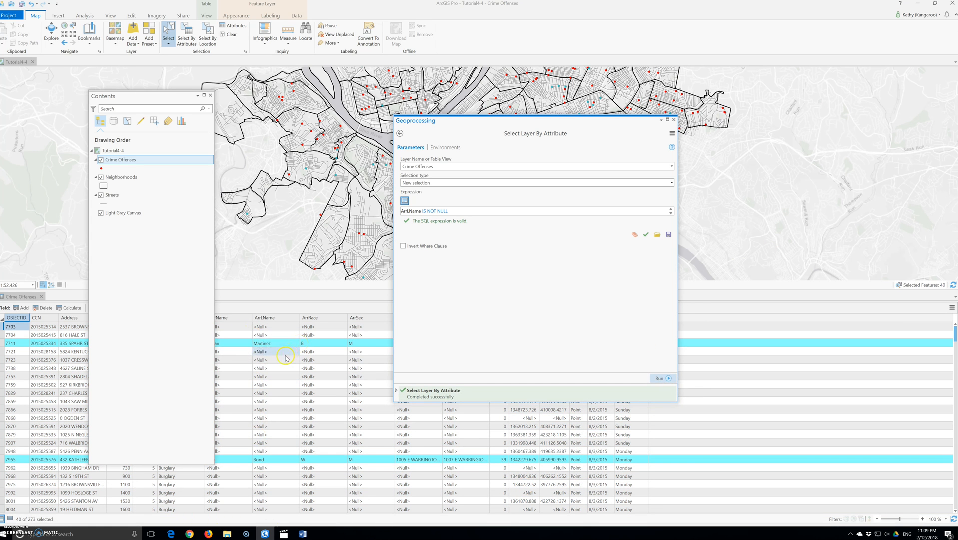
Step: Move the Contents pane and toggle the expression between the clause and SQL views
drag(165, 98, 134, 96)
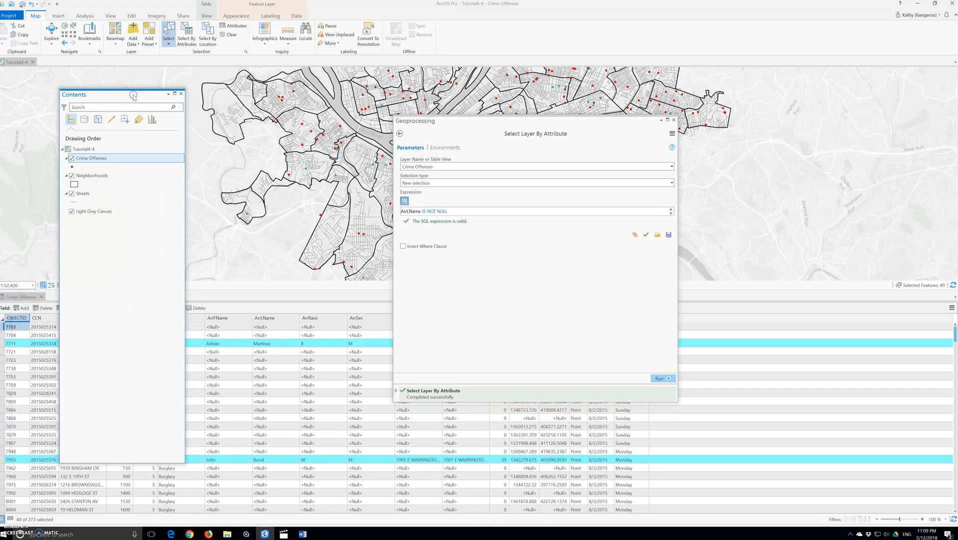
click(218, 433)
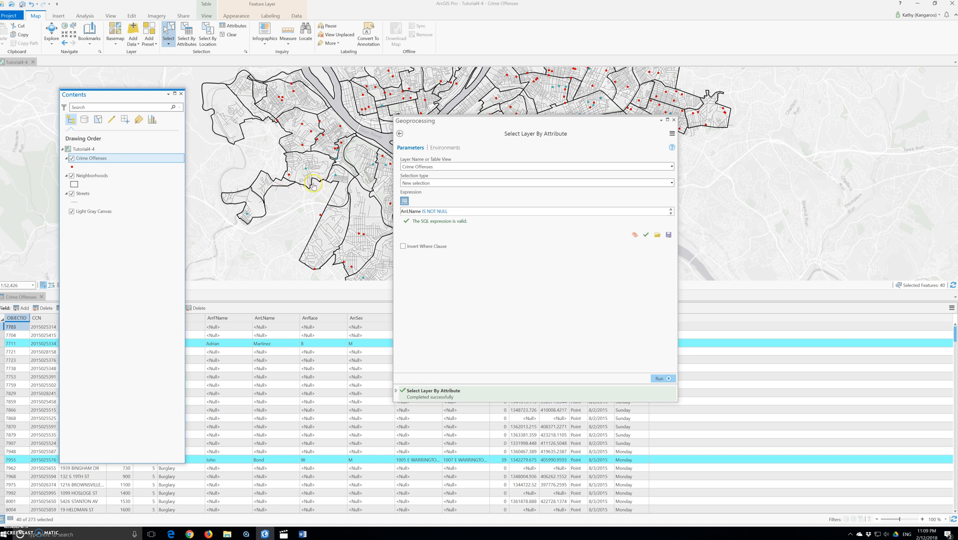
click(405, 201)
click(406, 201)
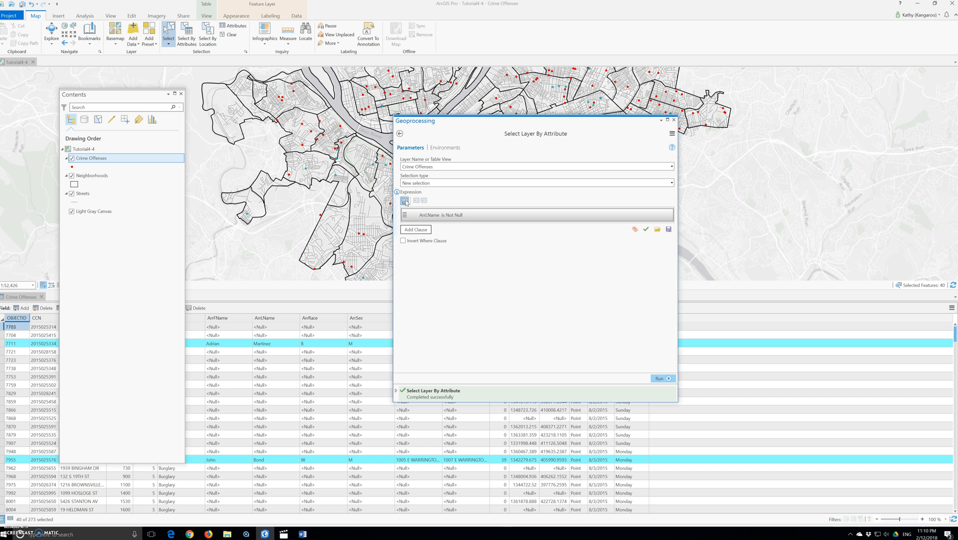
click(405, 201)
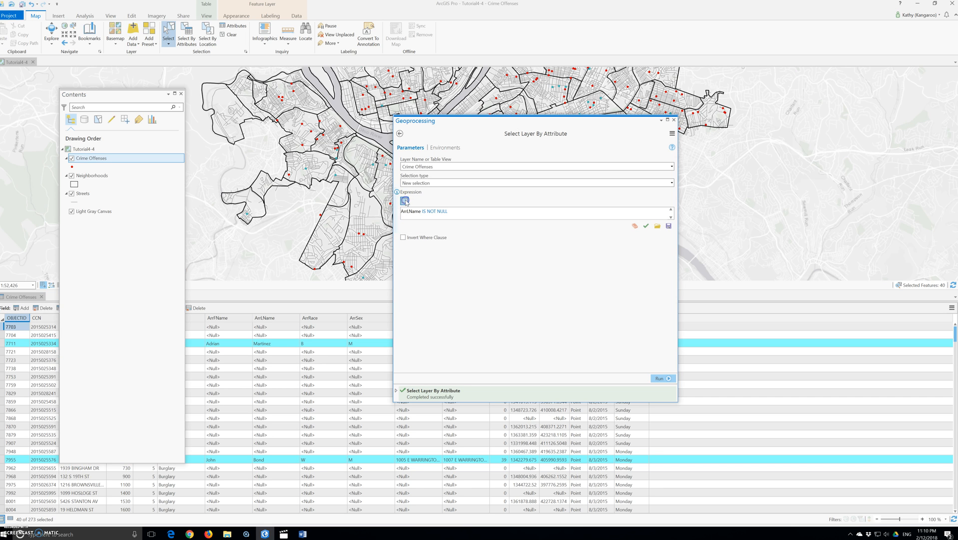
click(460, 216)
Step: Switch to the SQL folder in File Explorer and play the video 22Built in string functions in sql server 2008 Part 22
click(228, 534)
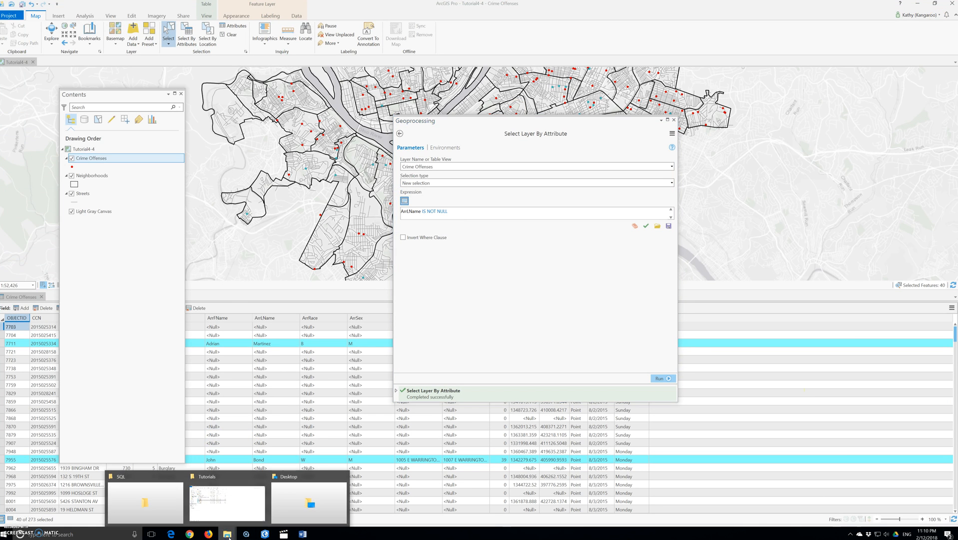
click(145, 500)
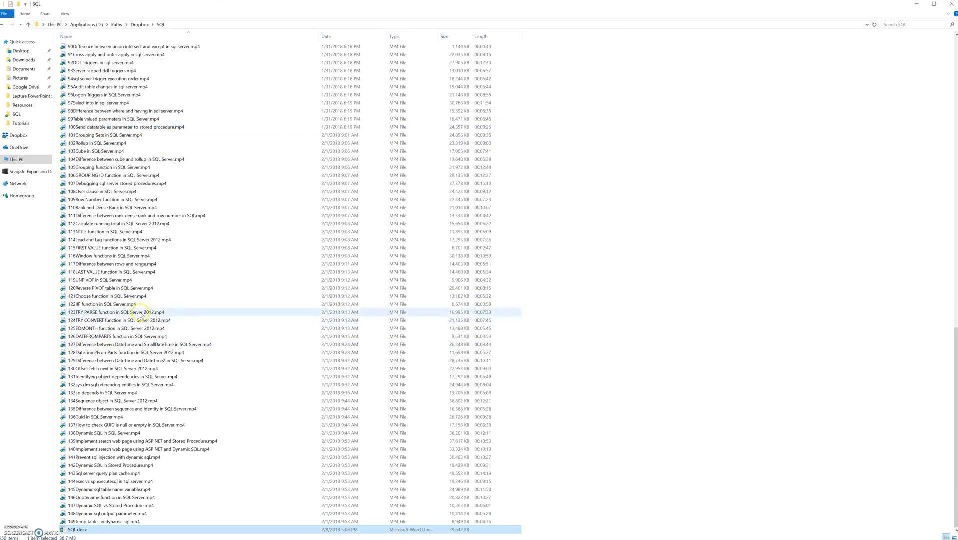
scroll(141, 315, up, 20)
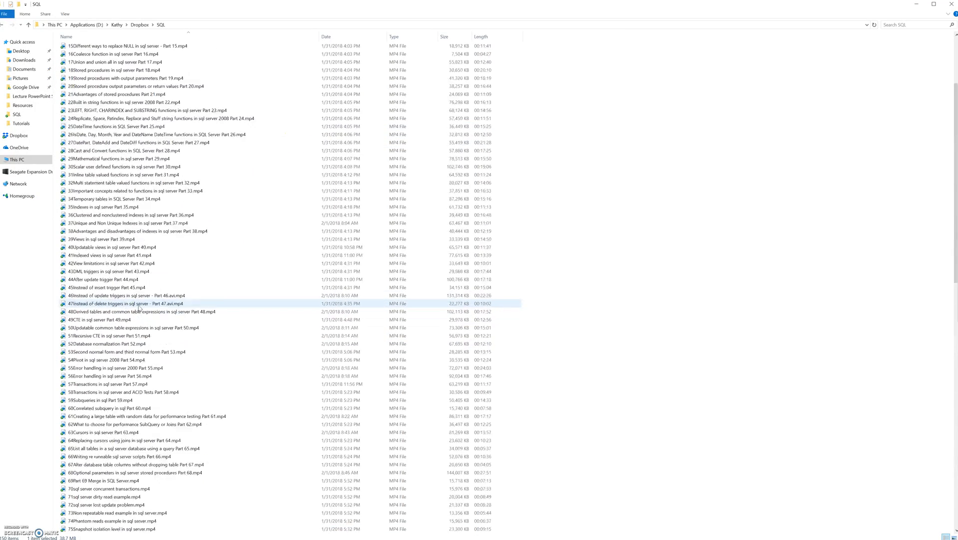
scroll(140, 308, up, 5)
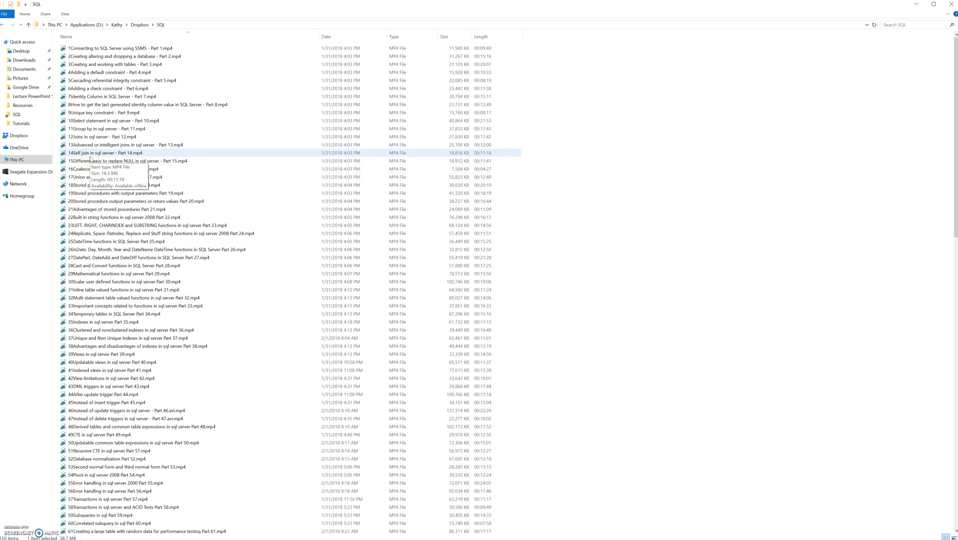
scroll(149, 244, down, 3)
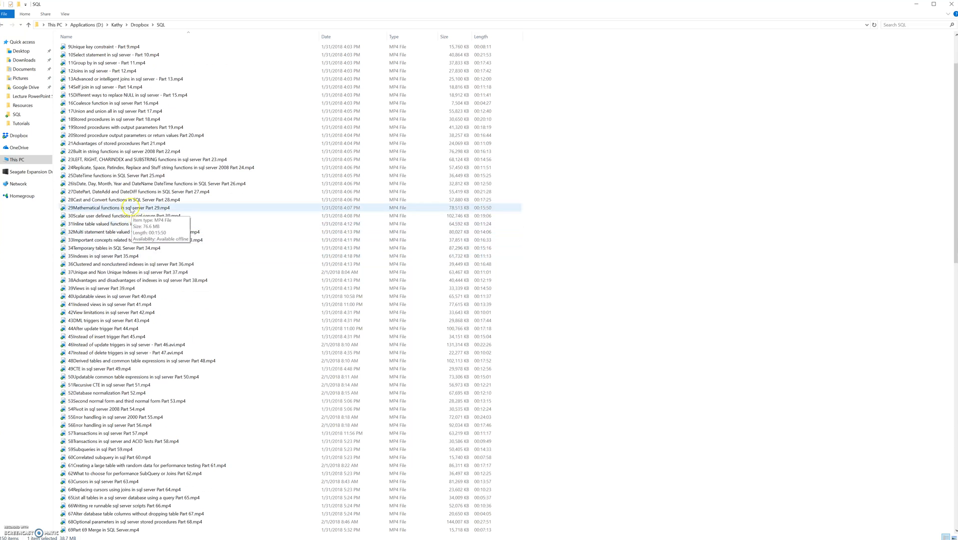
scroll(131, 208, up, 1)
scroll(131, 208, up, 1)
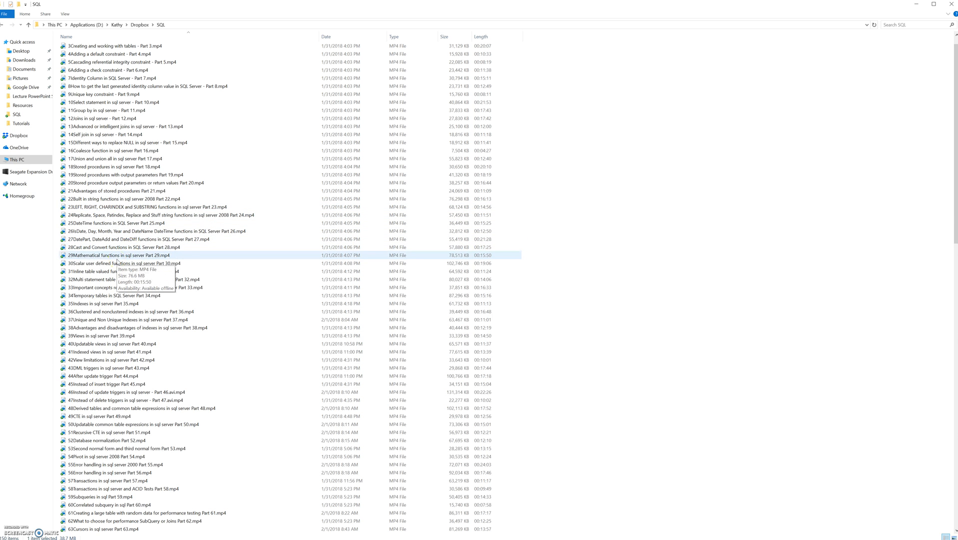
click(105, 200)
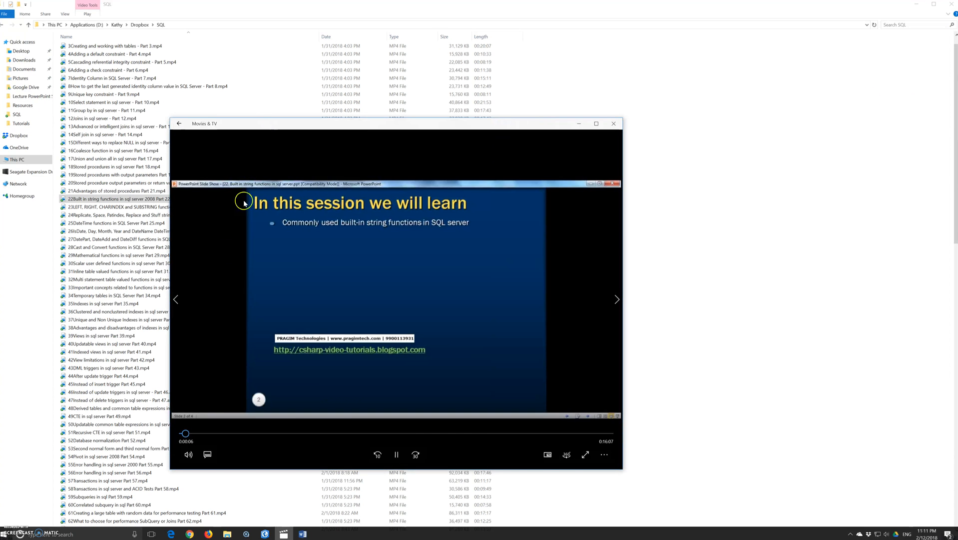
Step: Skim through the string functions video in the player and close it
drag(222, 434, 248, 433)
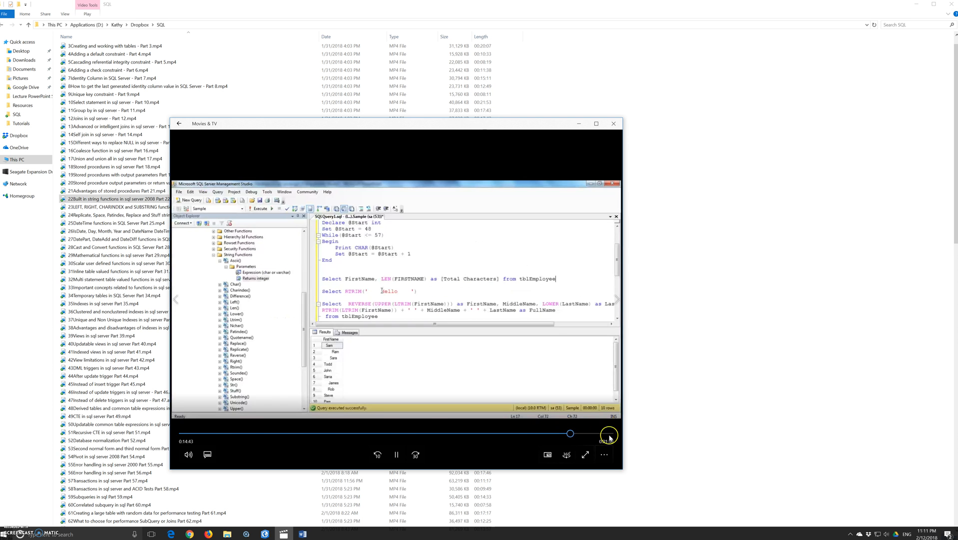
click(397, 455)
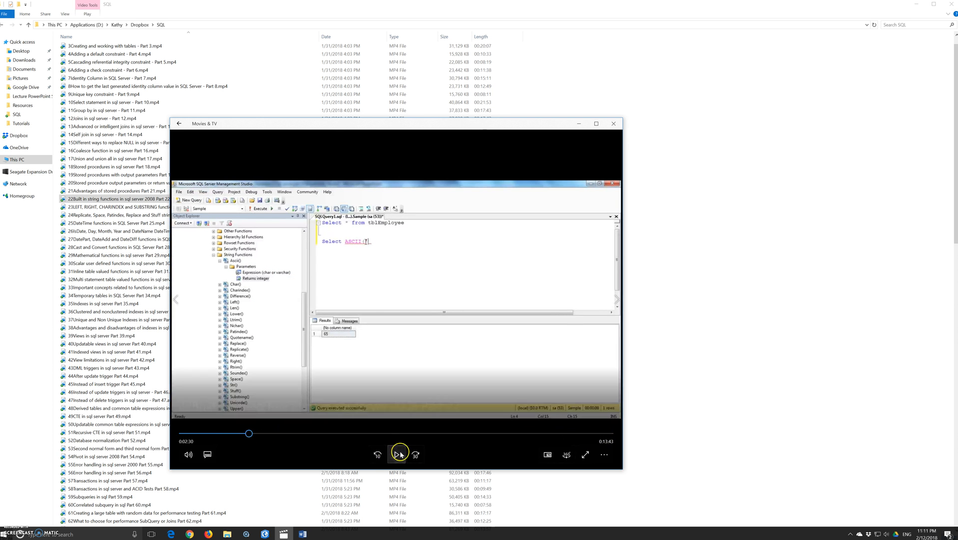
click(614, 124)
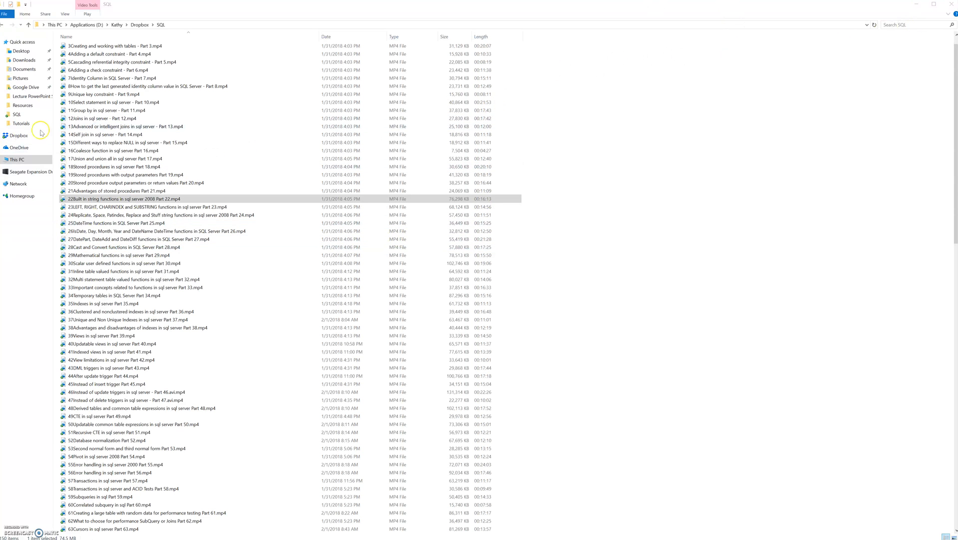
Step: Open the video 16Coalesce function in sql server Part 16, skim to a later point, and close it
double_click(98, 151)
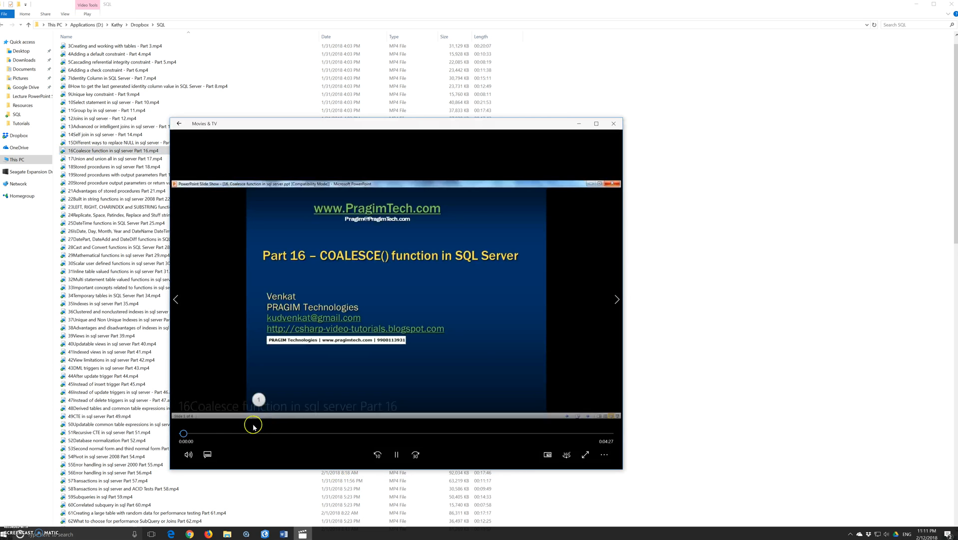
click(241, 433)
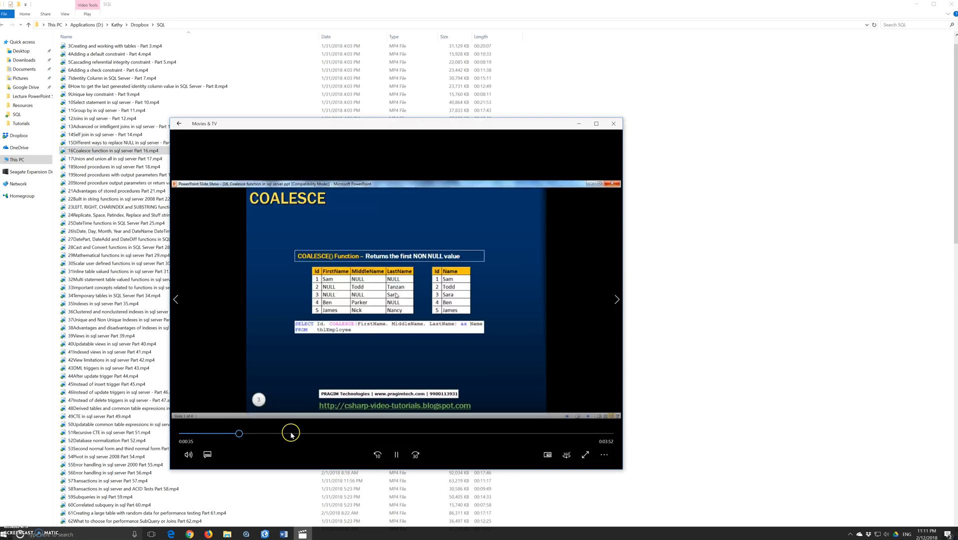
click(328, 433)
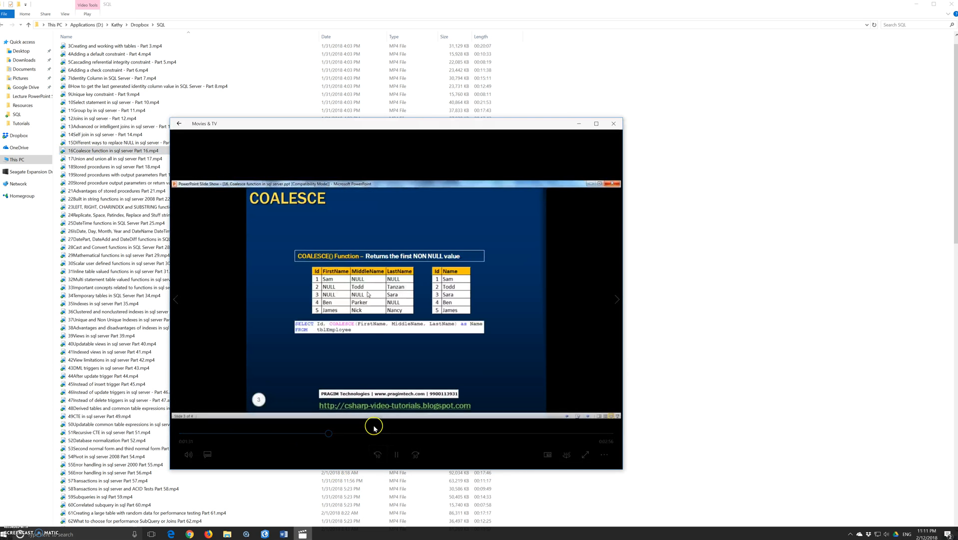
click(396, 455)
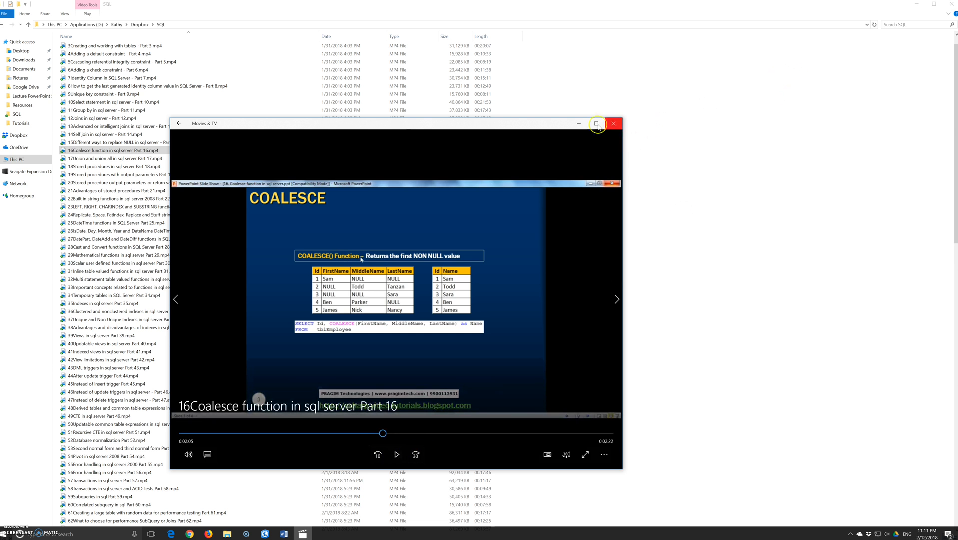
click(613, 124)
Step: Return to the map and extend the SQL expression with AND ArrSex = 'M' AND ArrRace = 'W' AND
click(917, 4)
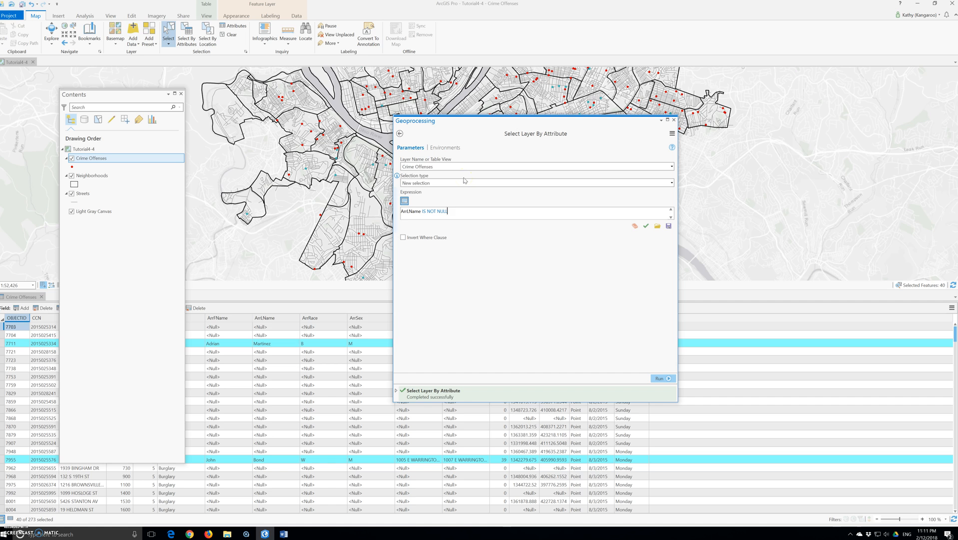
text(And)
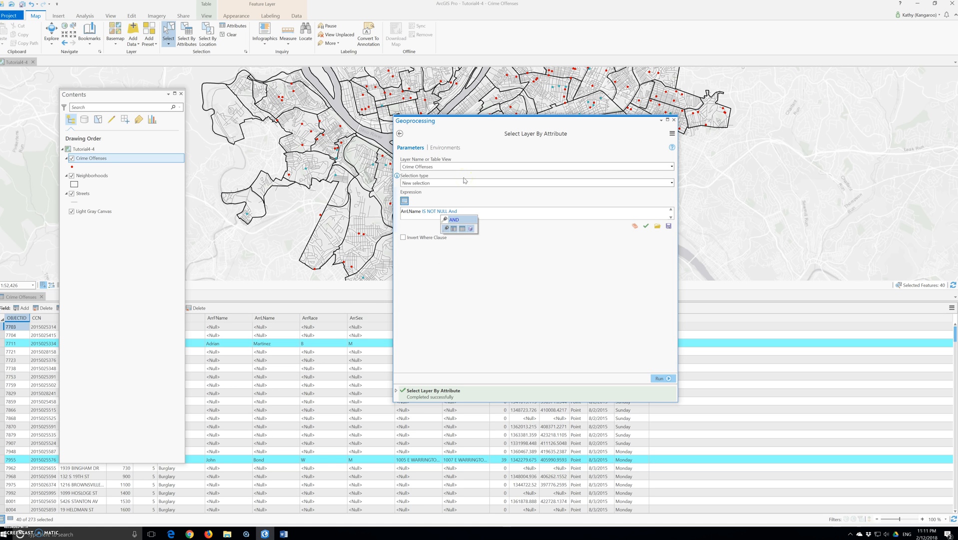
key(Return)
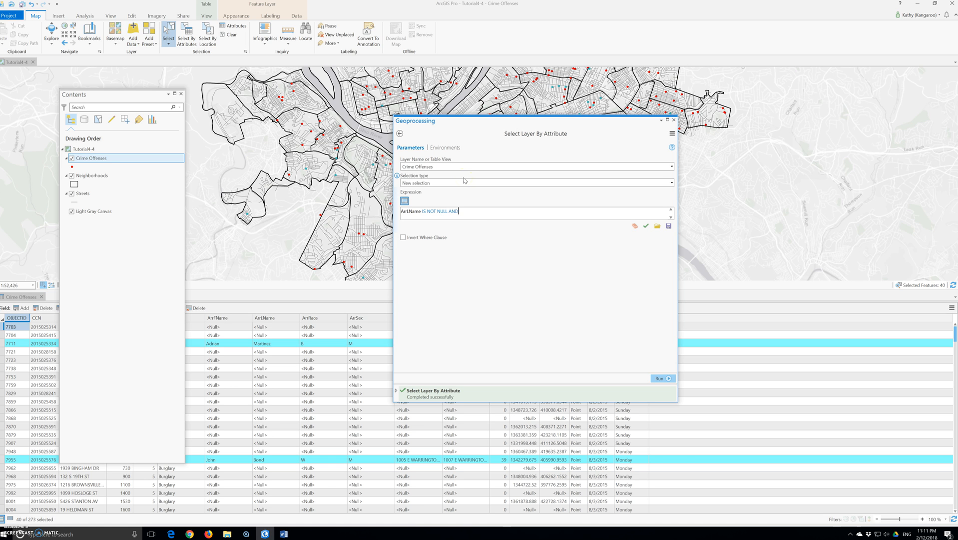
text(arr)
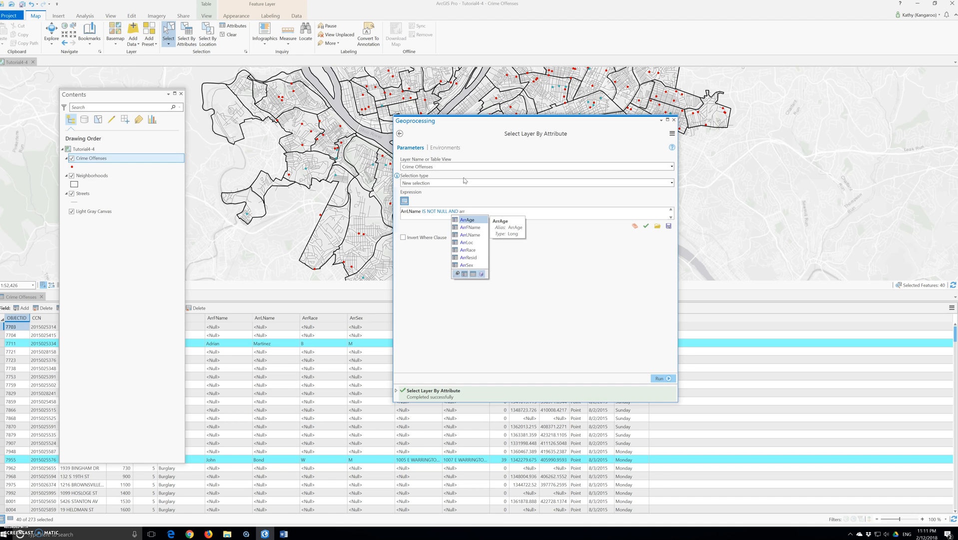
text(s)
key(Return)
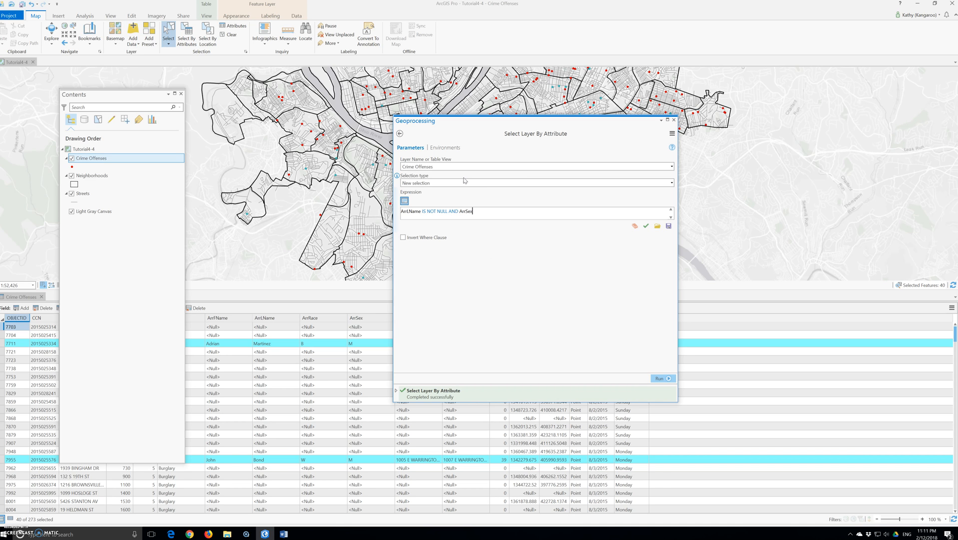
text(=)
text(AND ar)
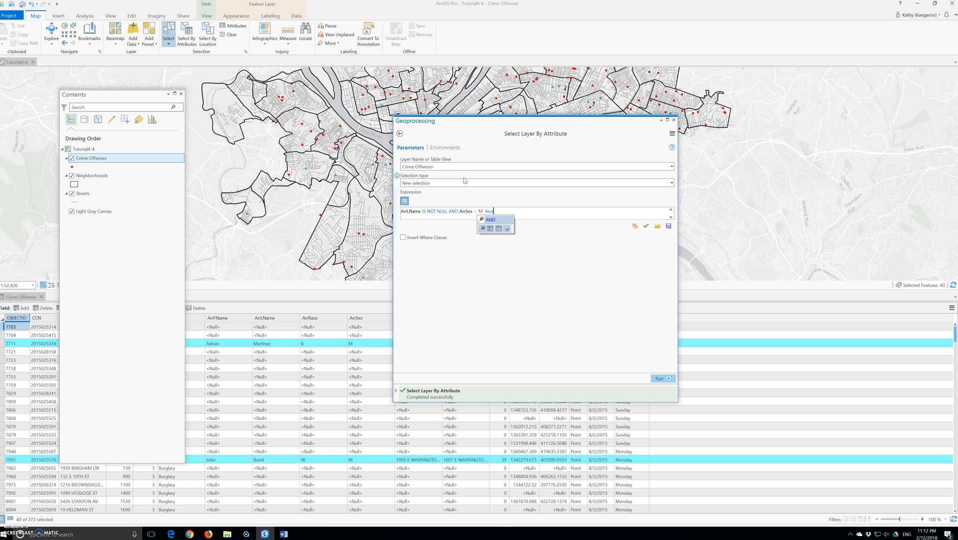
text(r)
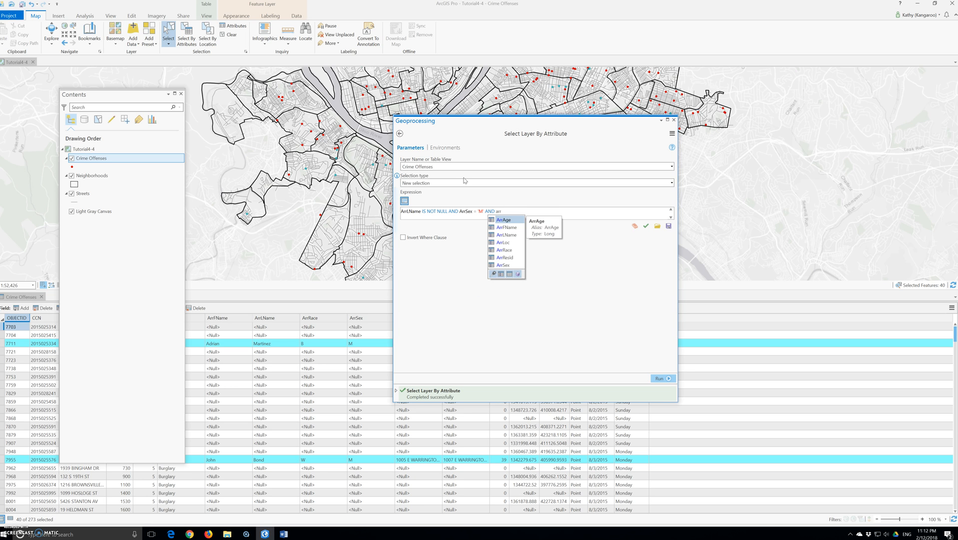
text(r)
key(Return)
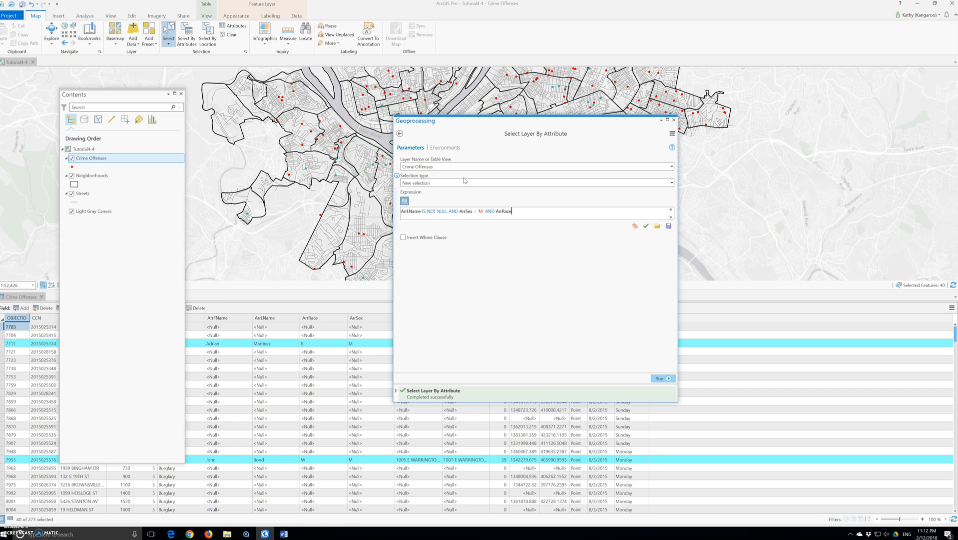
text(= )
text('W'')
text( AND )
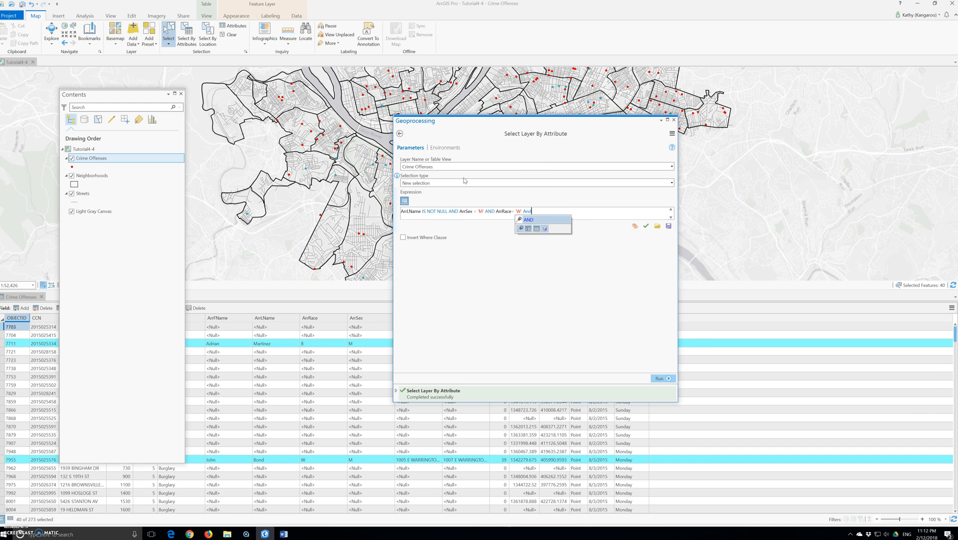
text(arr)
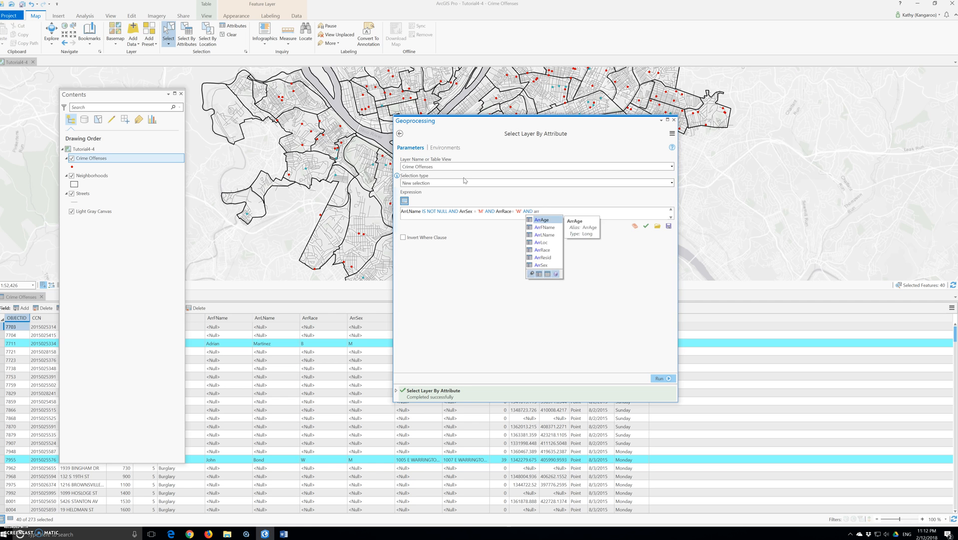
text(Age)
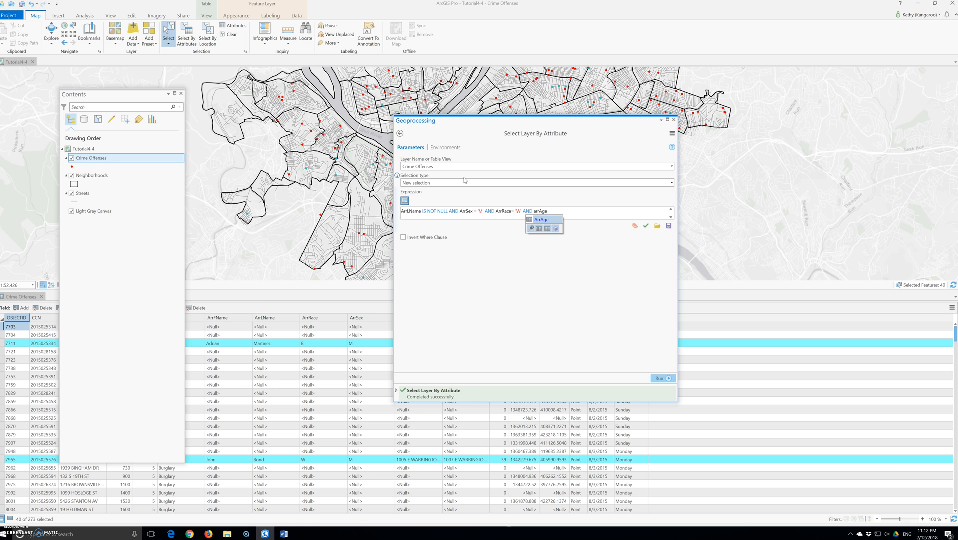
Step: Complete the expression with ArrAge >= 30, verify it, and run the selection
key(Return)
text(>=30)
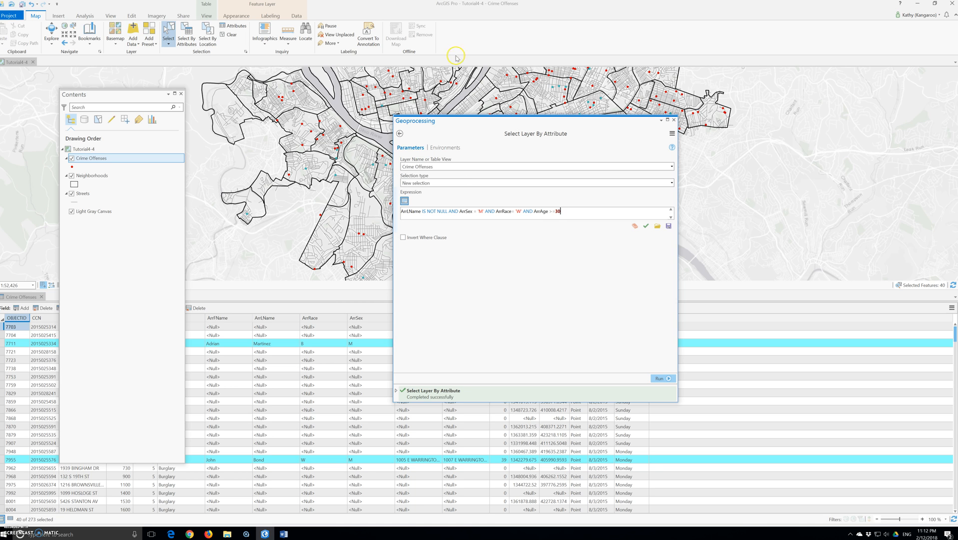
click(646, 227)
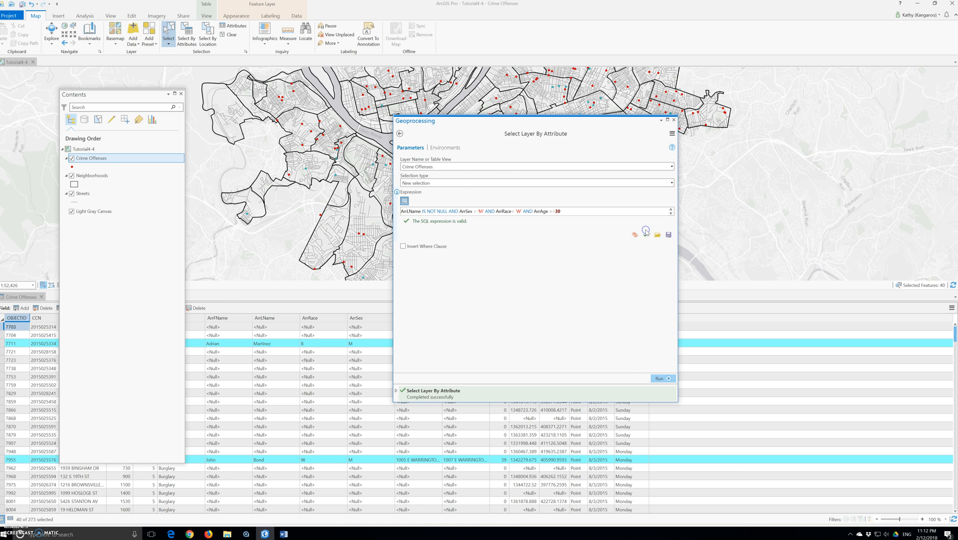
click(659, 379)
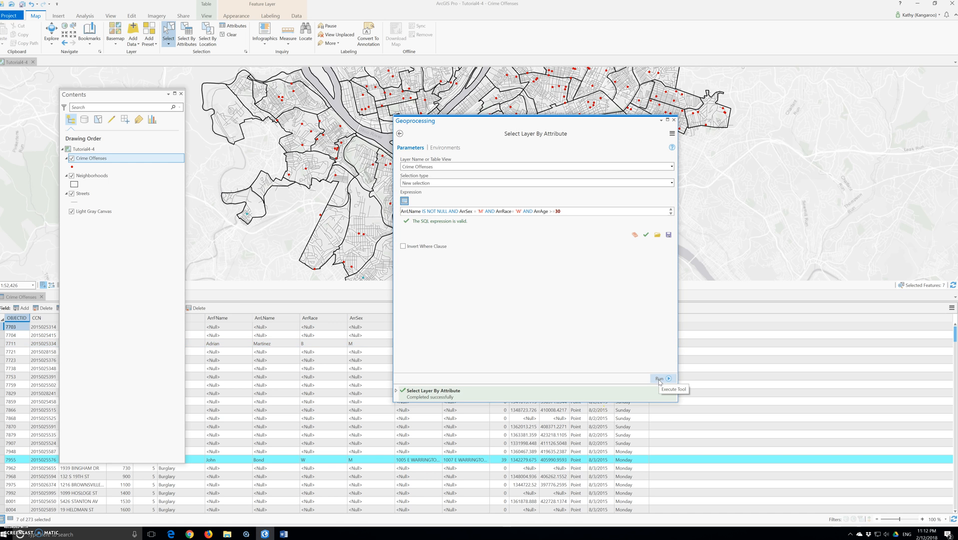
Step: Append the condition AND ArrAge <= 40 AND to the SQL expression
click(575, 214)
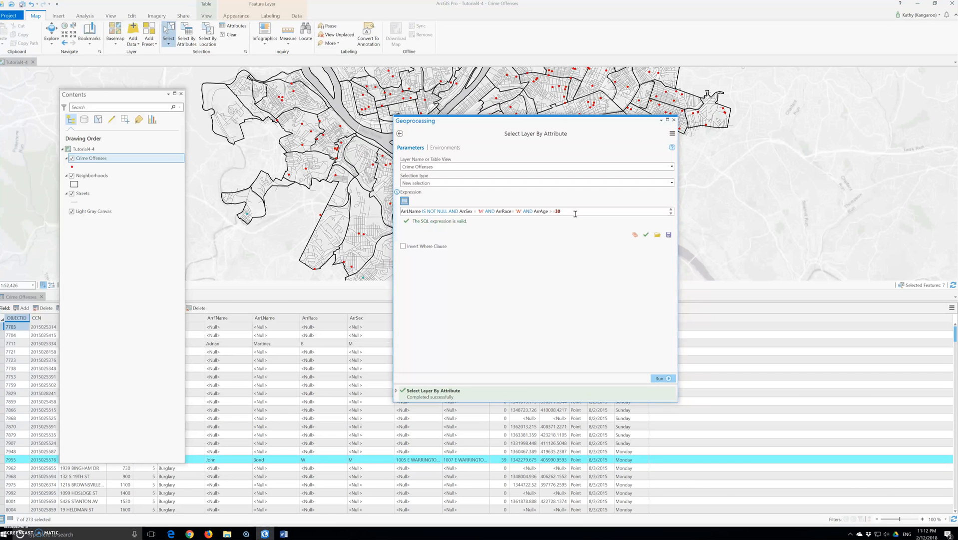
text(ANS)
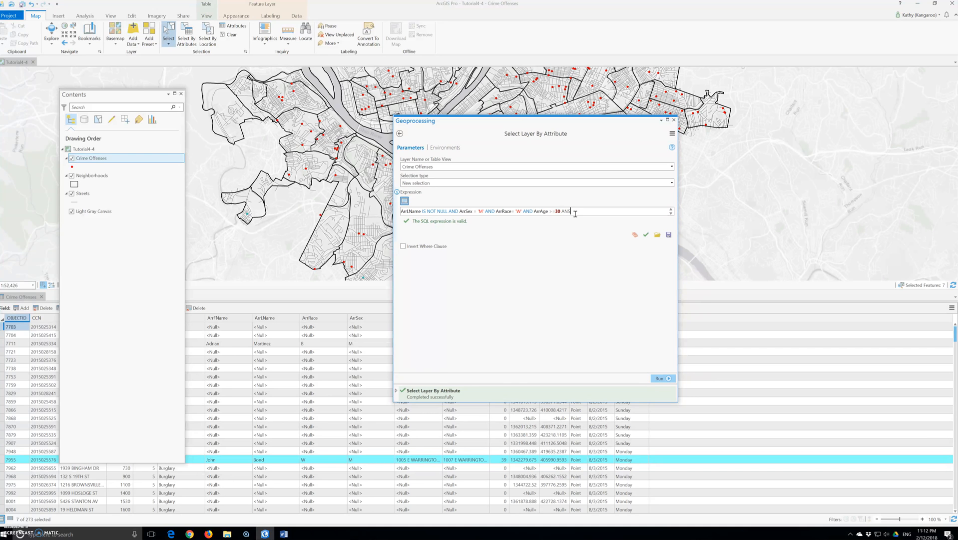
text( arrage)
text(Age)
key(BackSpace)
key(BackSpace)
key(BackSpace)
key(BackSpace)
key(BackSpace)
key(BackSpace)
key(BackSpace)
key(BackSpace)
key(BackSpace)
key(BackSpace)
key(BackSpace)
text(D arr)
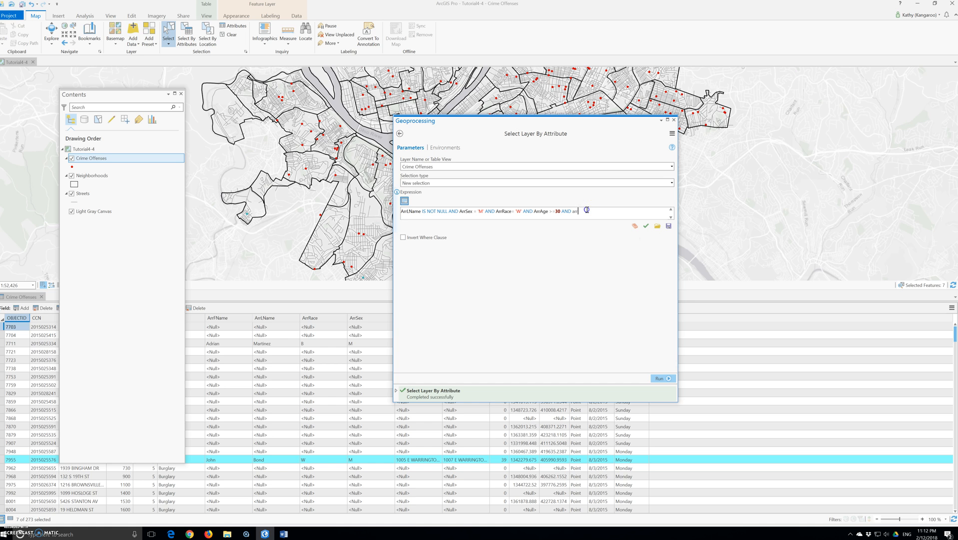
key(BackSpace)
key(BackSpace)
key(BackSpace)
text(ArrAge)
key(Return)
text(<=40 AND Arr)
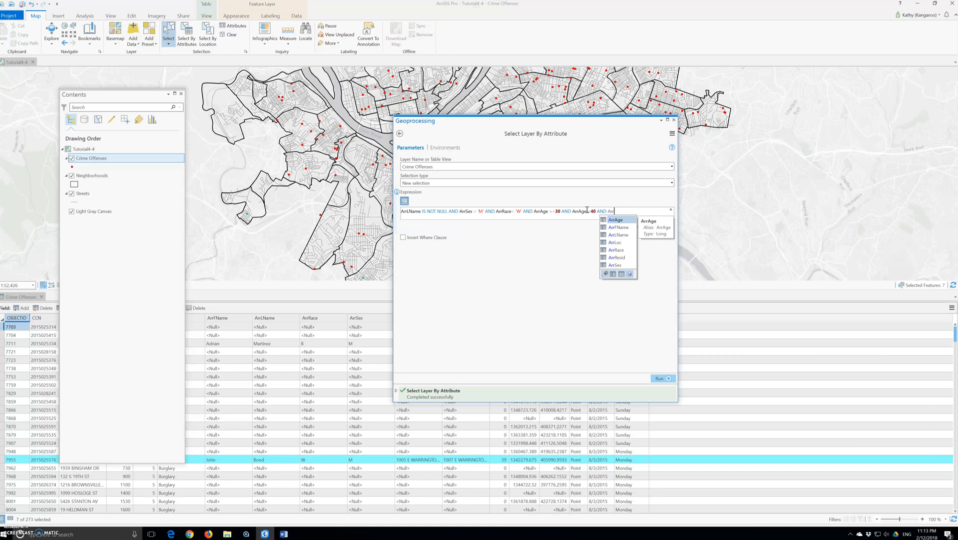
text(Resid)
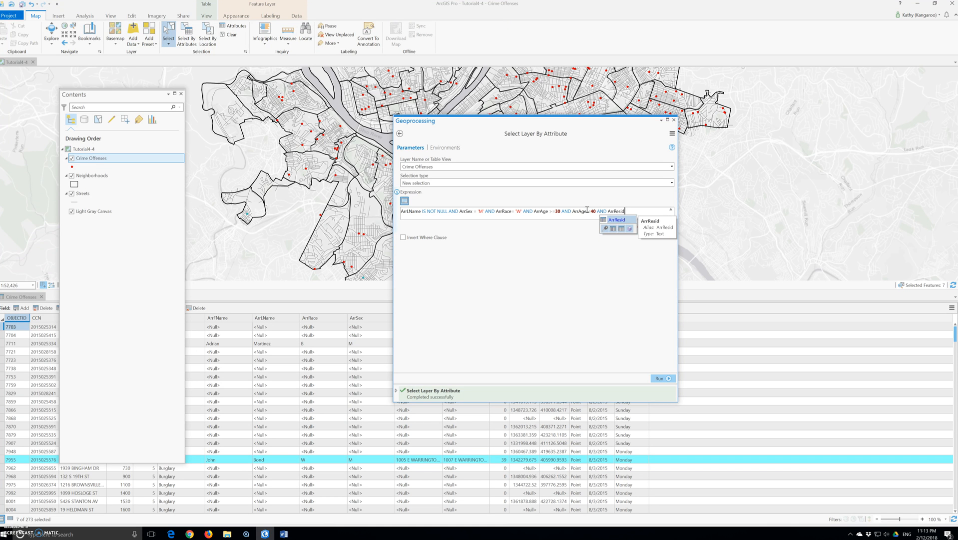
Step: Add the condition ArrResid LIKE '%WARRINGTON%' to the expression and run the selection
key(Return)
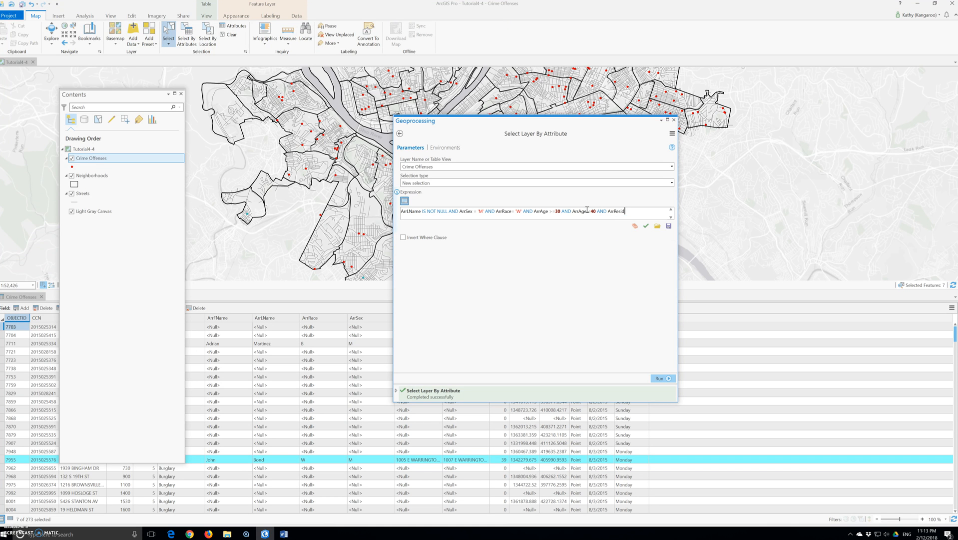
text(LIKE )
text('%)
text(W)
text(a)
text(ARRINGTON)
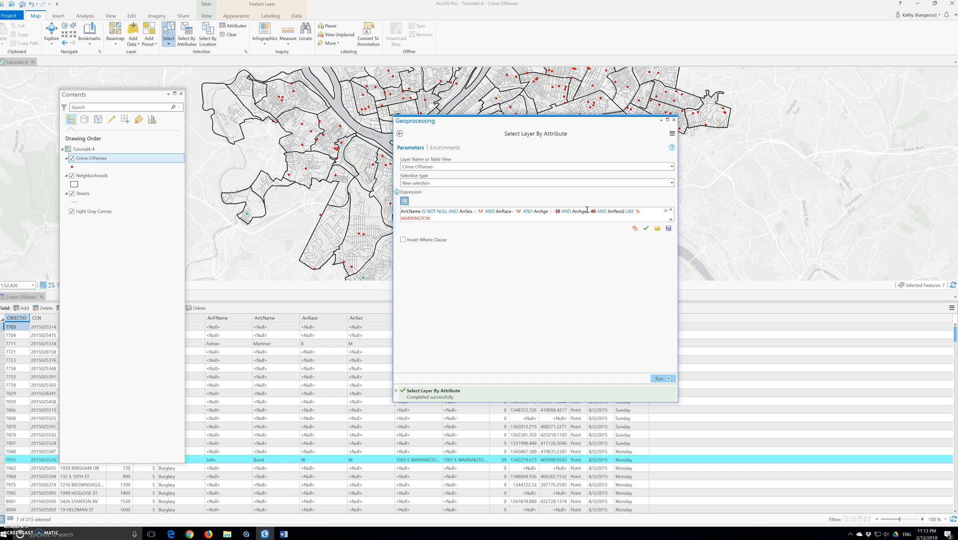
text(%')
click(660, 378)
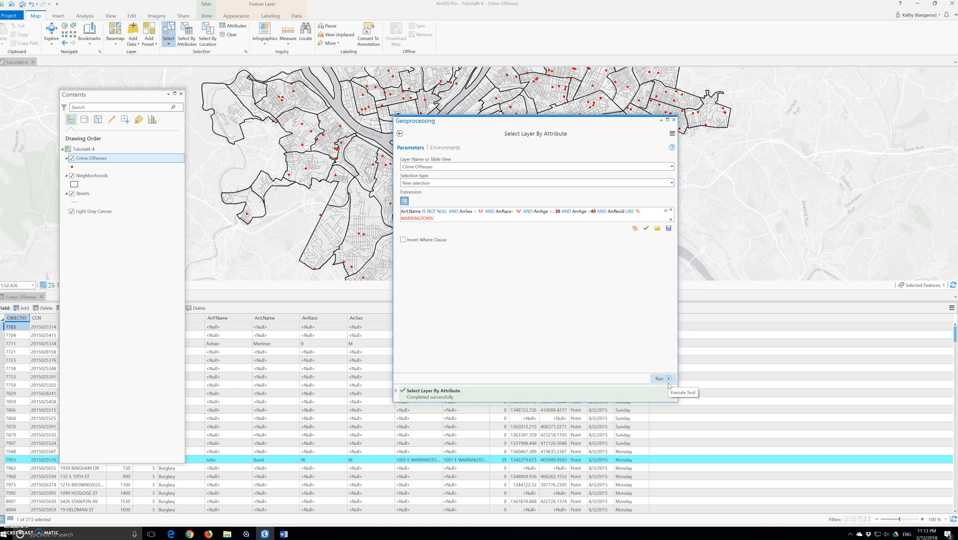
Step: Show only the selected records in the attribute table and undock the table into a floating window
click(357, 469)
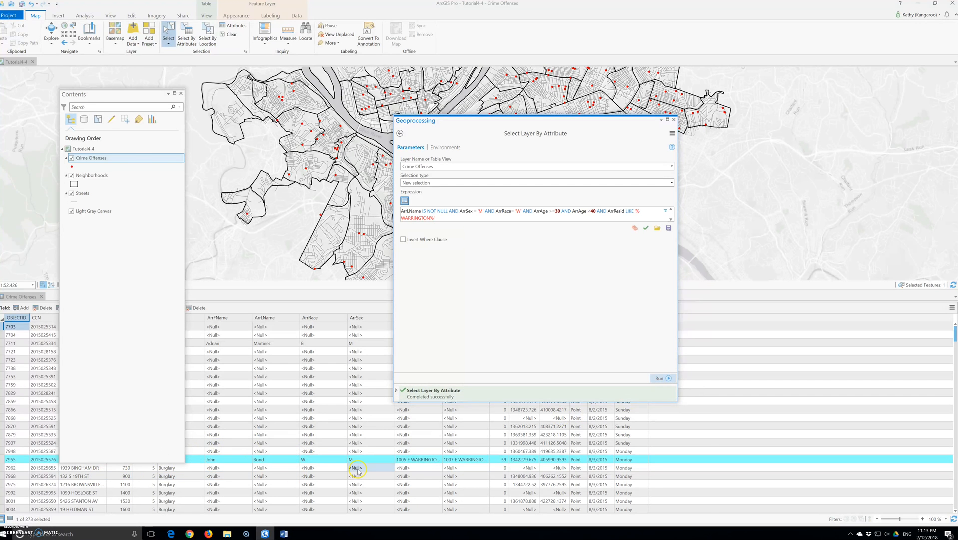
mouse_move(102, 91)
mouse_down()
mouse_move(108, 101)
mouse_move(100, 77)
mouse_up()
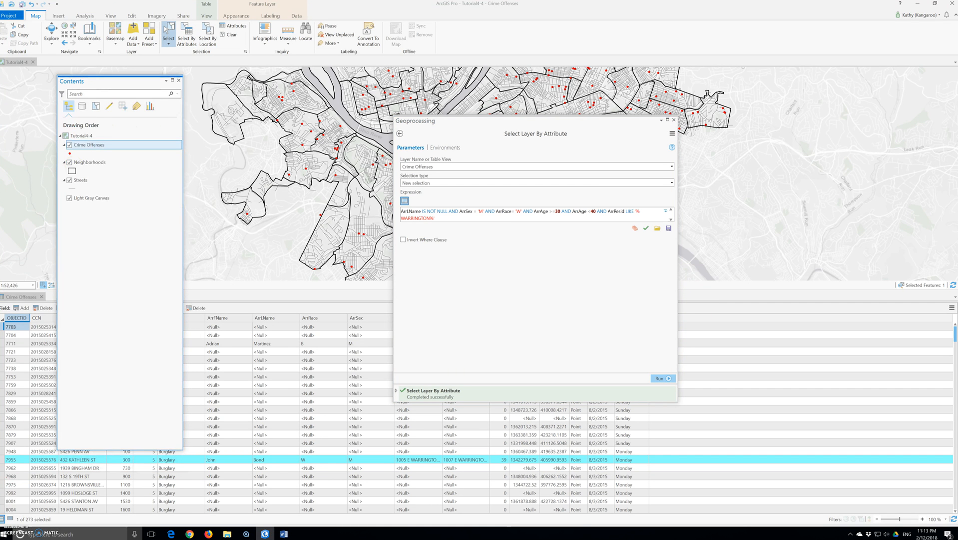
click(10, 519)
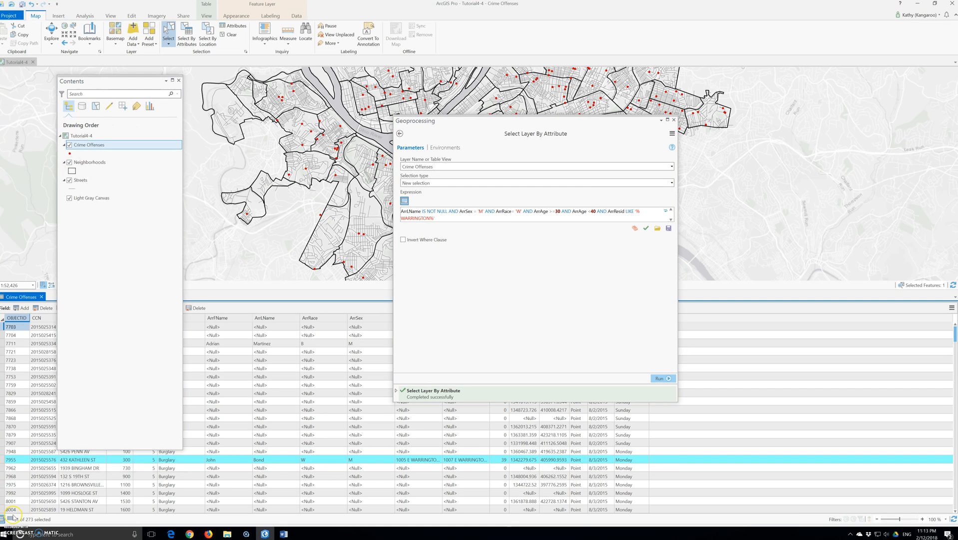
drag(21, 297, 287, 426)
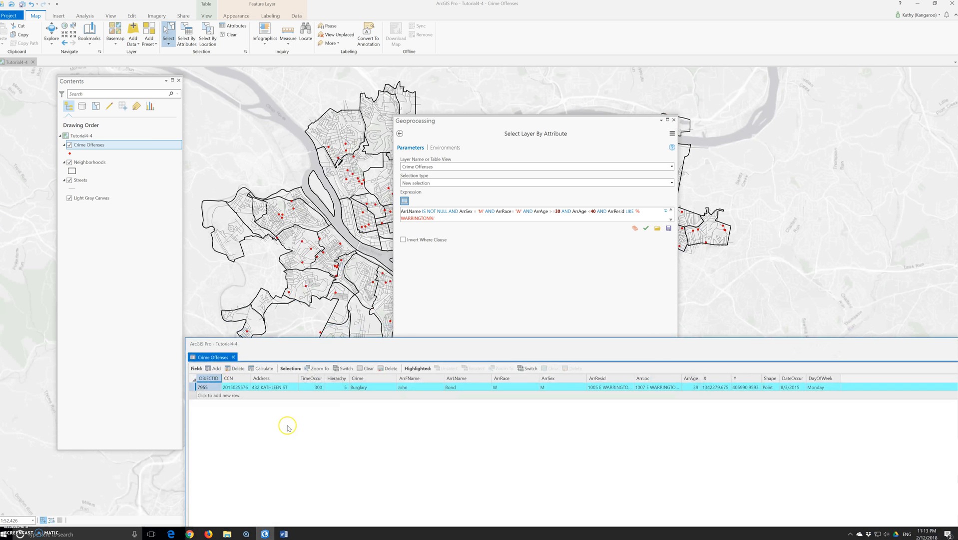
drag(371, 345, 300, 311)
click(470, 354)
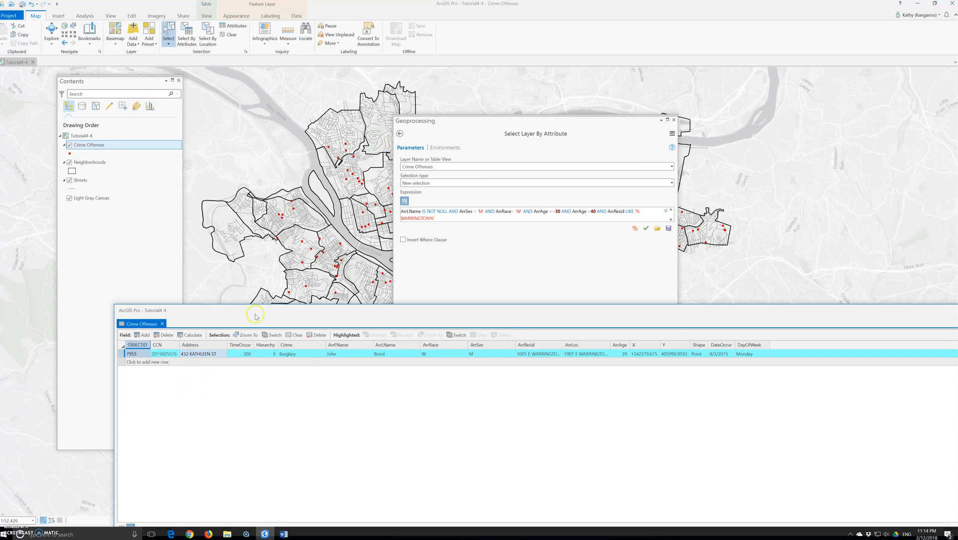
Step: Delete the added conditions so the expression is ArrLName IS NOT NULL, and rerun the selection
click(444, 216)
key(ctrl+a)
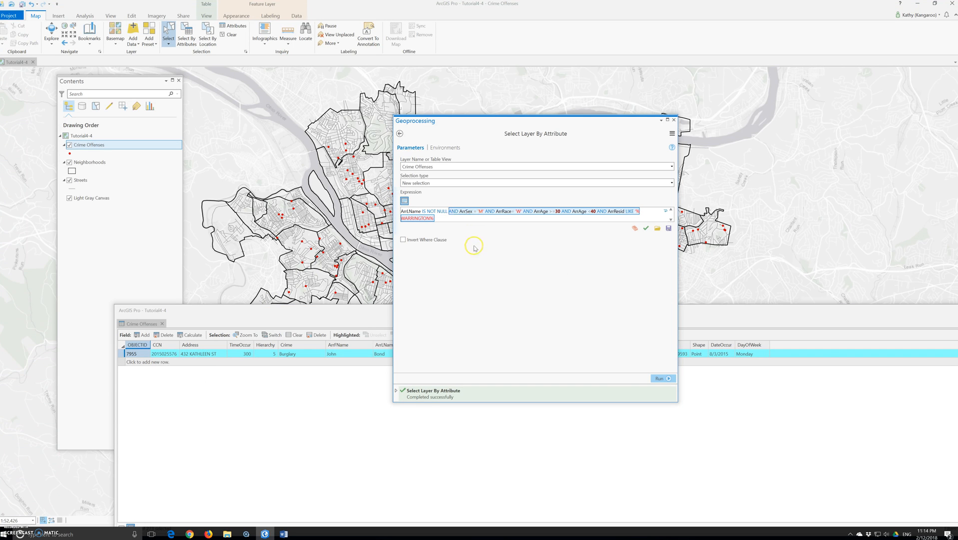
key(Delete)
click(659, 378)
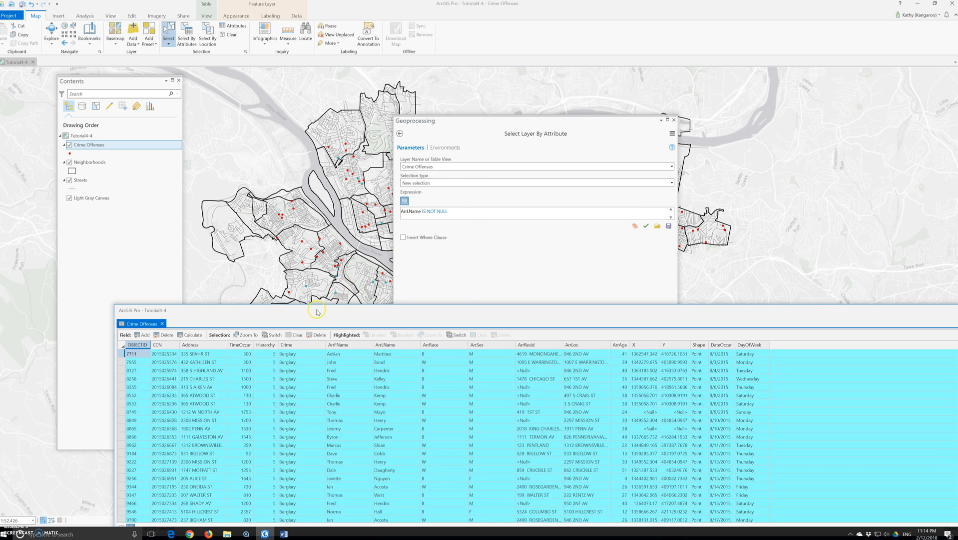
Step: Paste the full saved expression and cut it back to ArrLName IS NOT NULL AND ArrSex = 'M'
drag(316, 310, 255, 213)
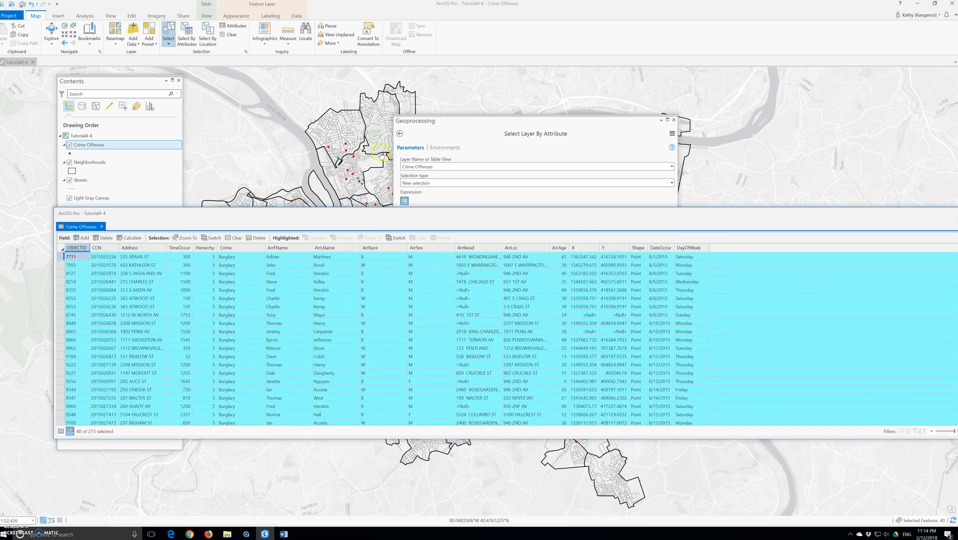
click(468, 131)
click(468, 209)
text(AND ArrSex = 'M' AND ArrRace = 'W' AND ArrAge >= 30 AND ArrAge < 40 AND ArrResid LIKE '%WARRINGTON%')
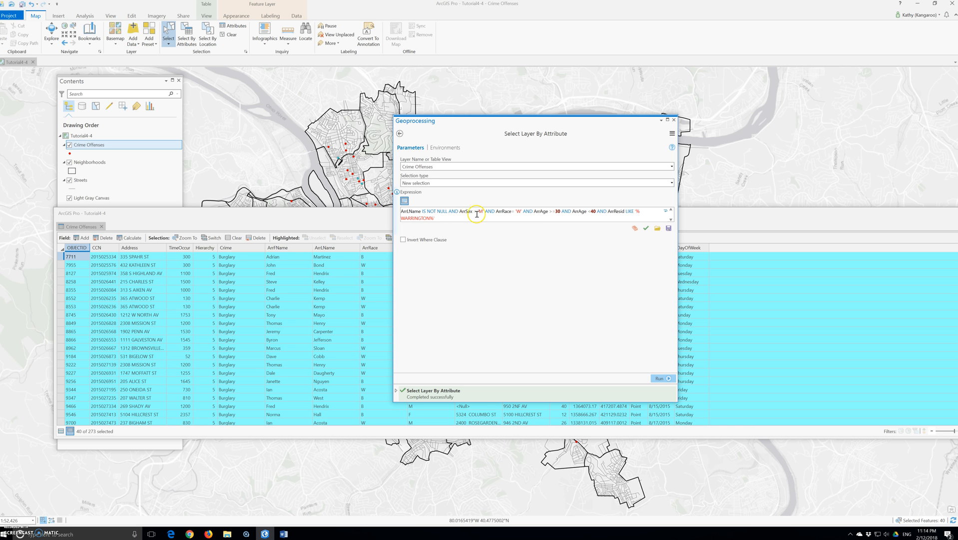
click(488, 213)
drag(488, 212, 507, 218)
key(Delete)
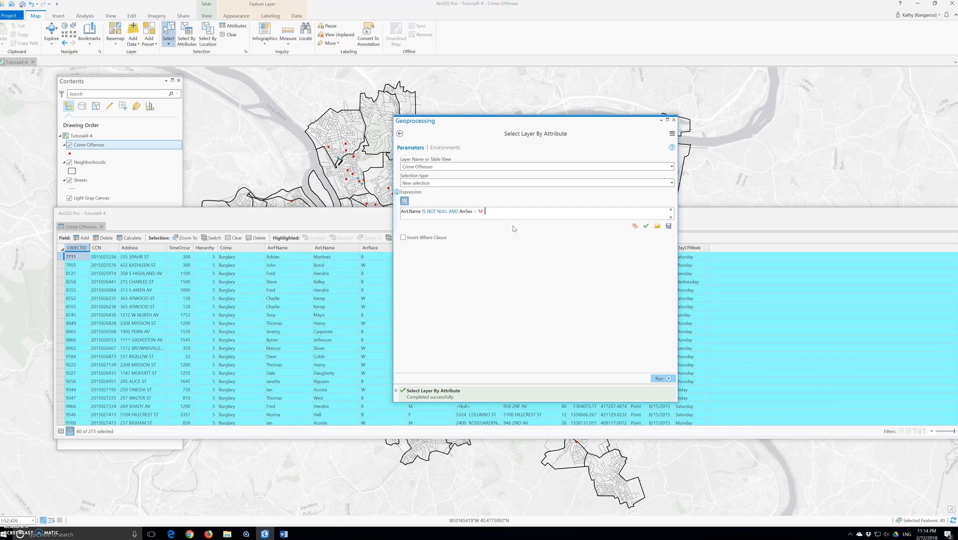
Step: Run the selection with the shortened expression
click(670, 378)
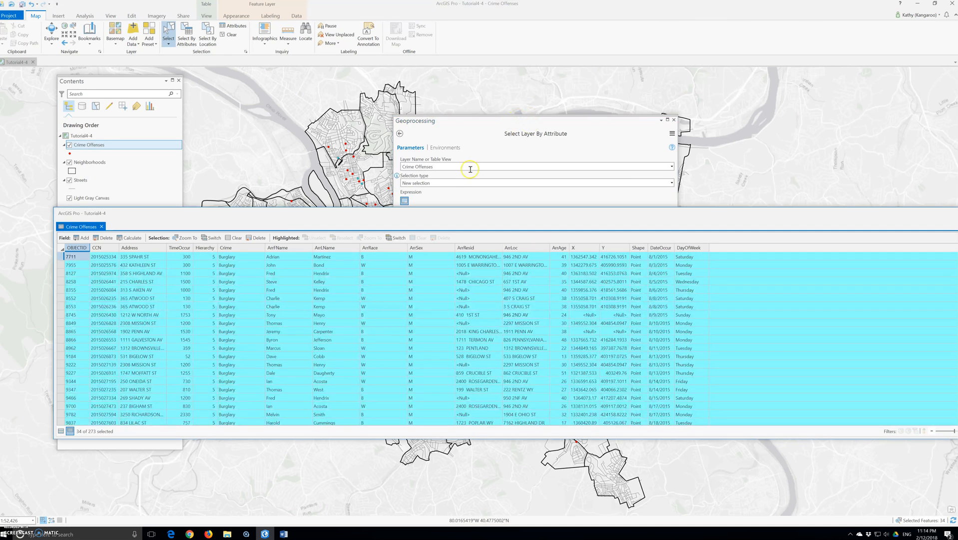
click(455, 183)
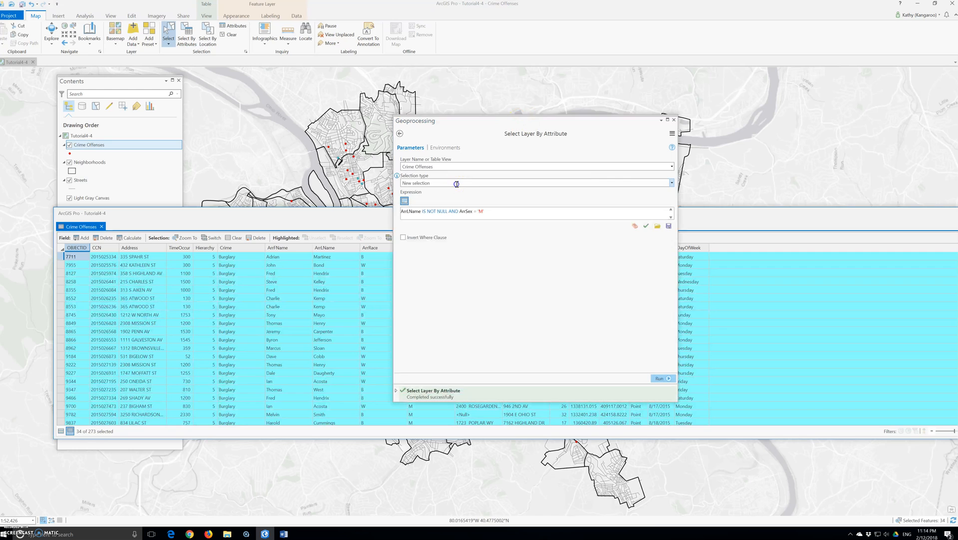
Step: Restore the full expression by undoing the deletion and add the missing closing quote after '%WARRINGTON%'
click(502, 214)
key(ctrl+z)
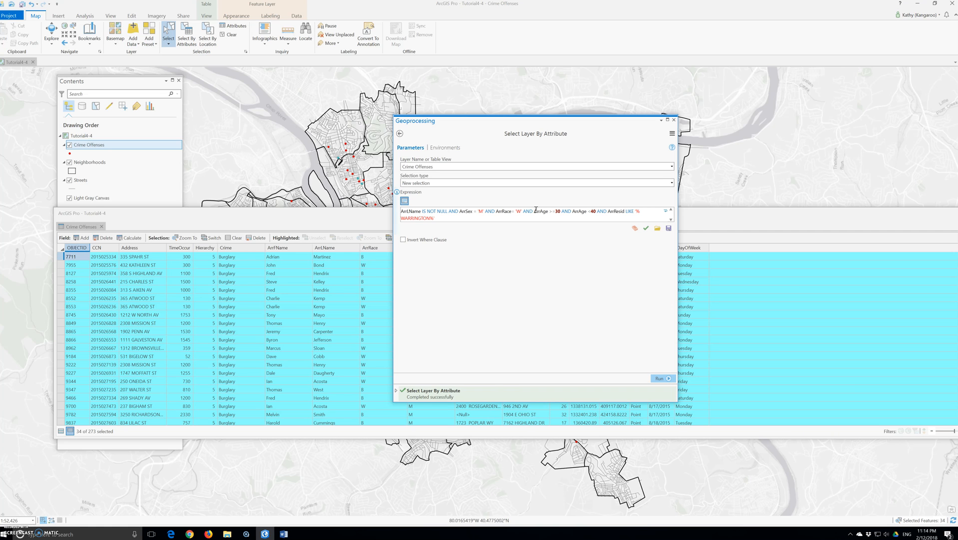
text(')
drag(514, 130, 238, 122)
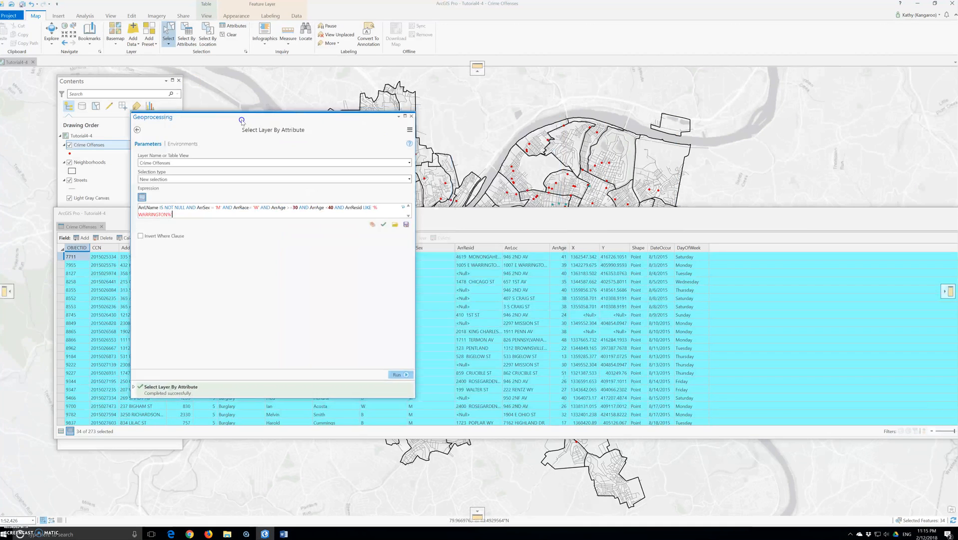